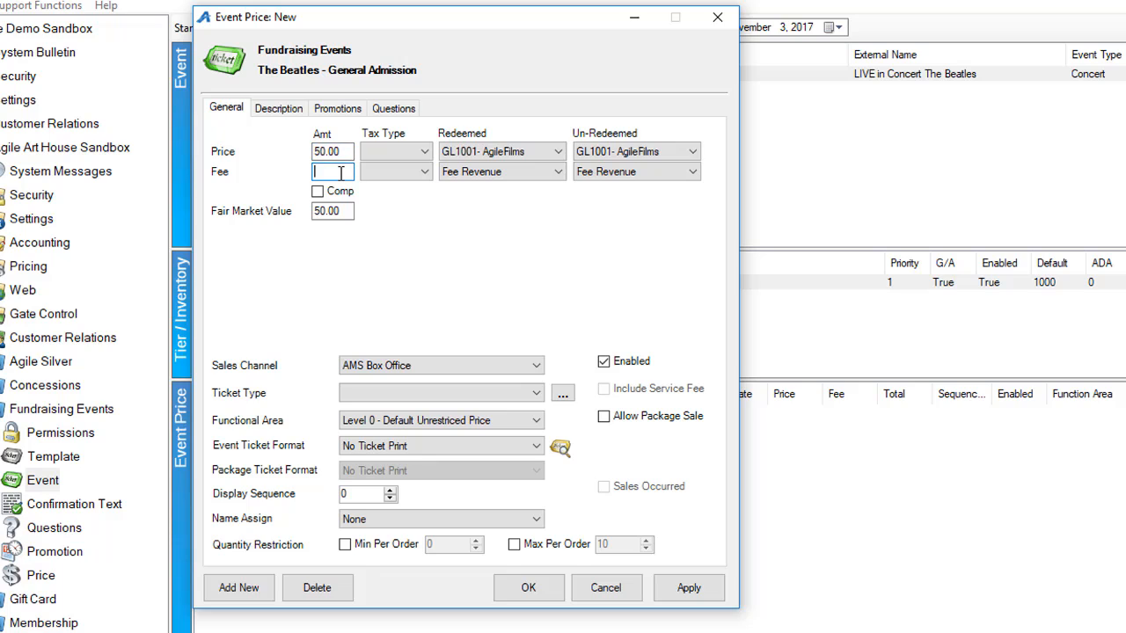
- Set the fee to 2.00 and assign GL1006-Special Events as the price's redeemed and un-redeemed accounts
type("2.00")
left_click(518, 153)
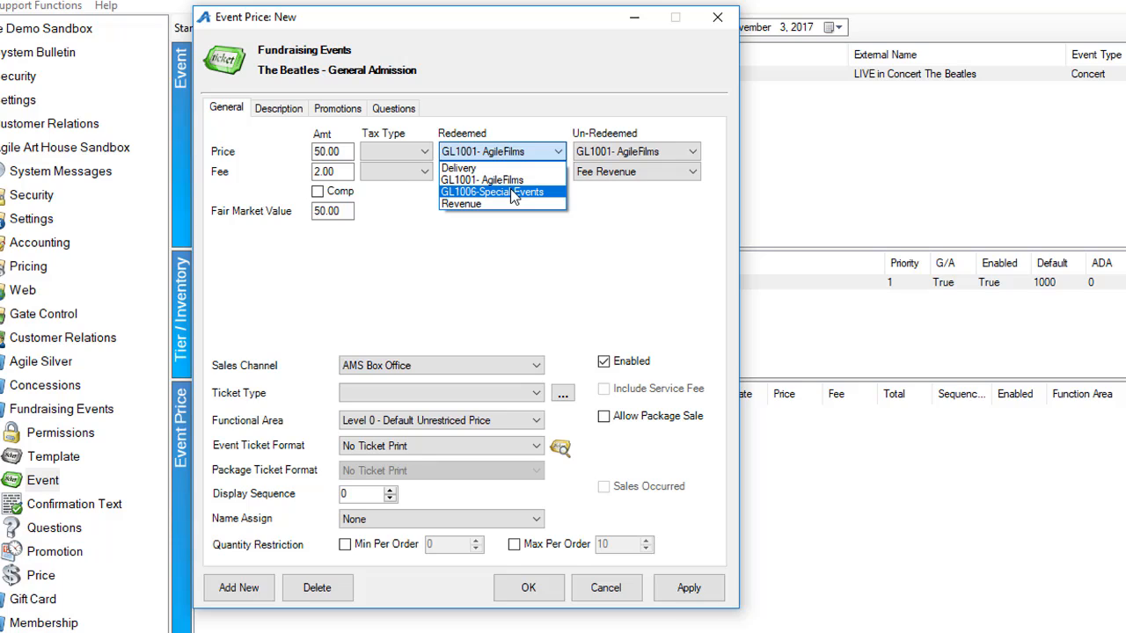
left_click(510, 192)
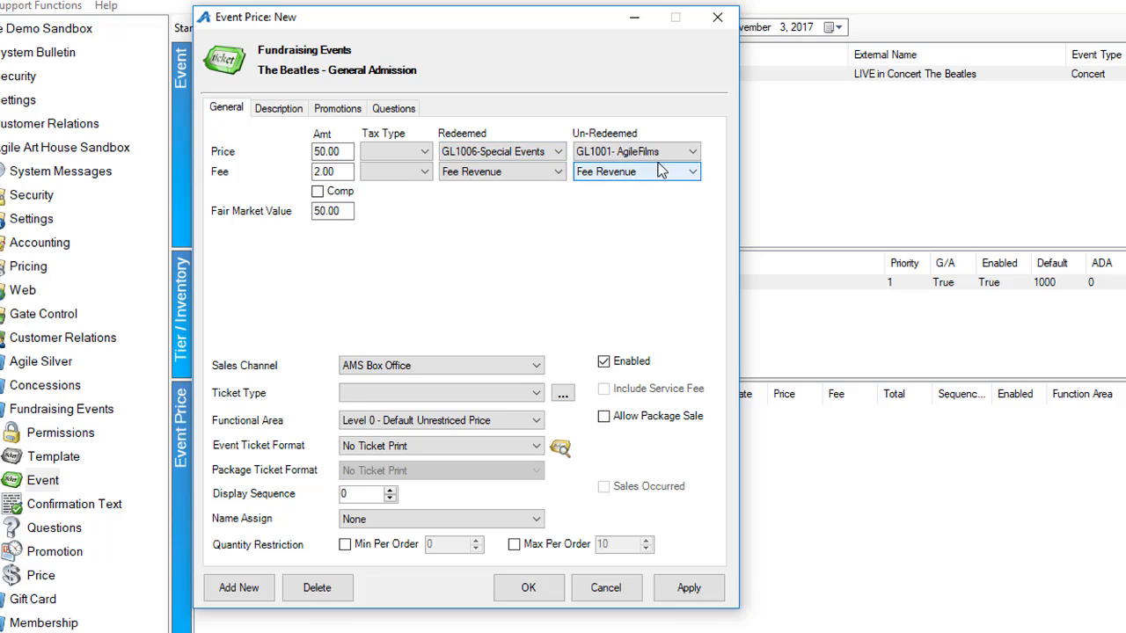
left_click(661, 152)
left_click(647, 191)
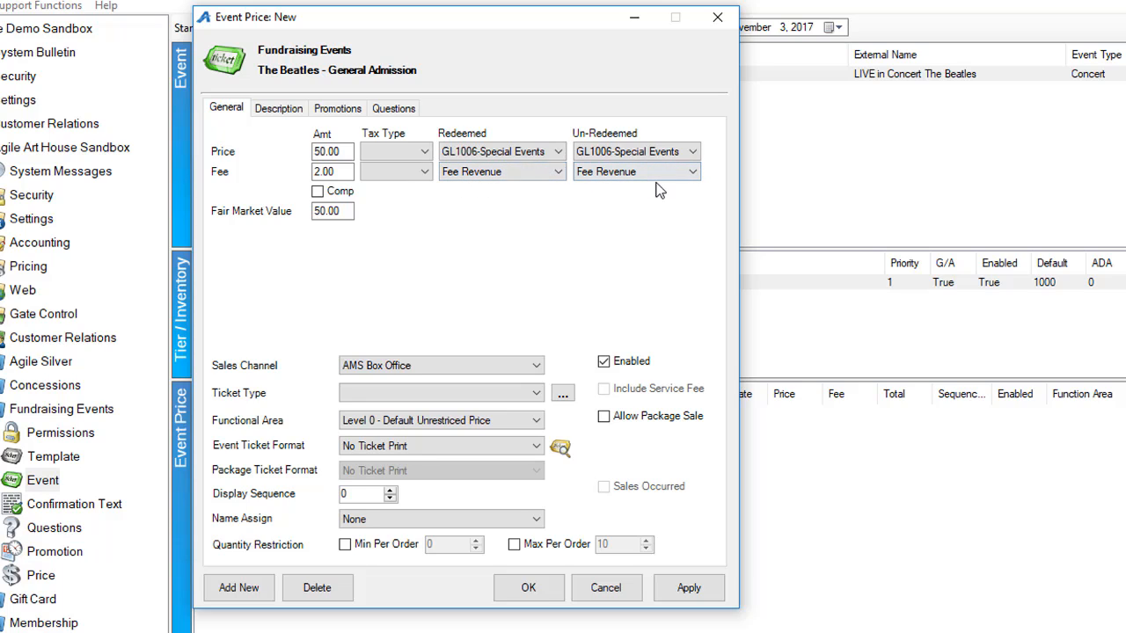
- Choose the Adult ticket type, keep the Level 0 functional area, and set the event ticket format to General Admission
left_click(433, 397)
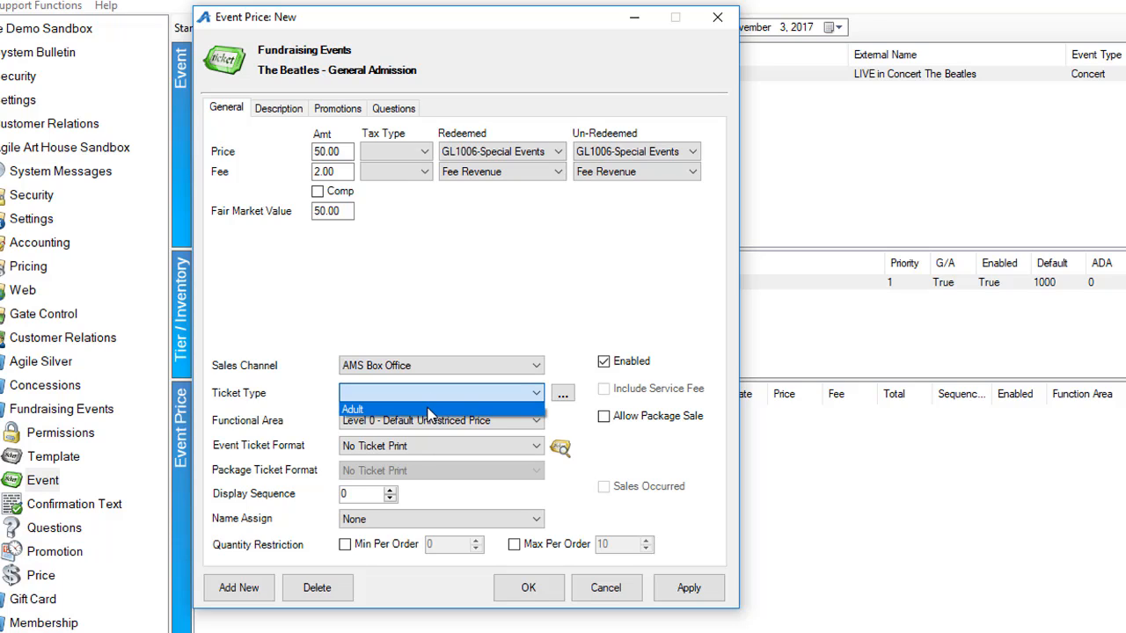
left_click(430, 410)
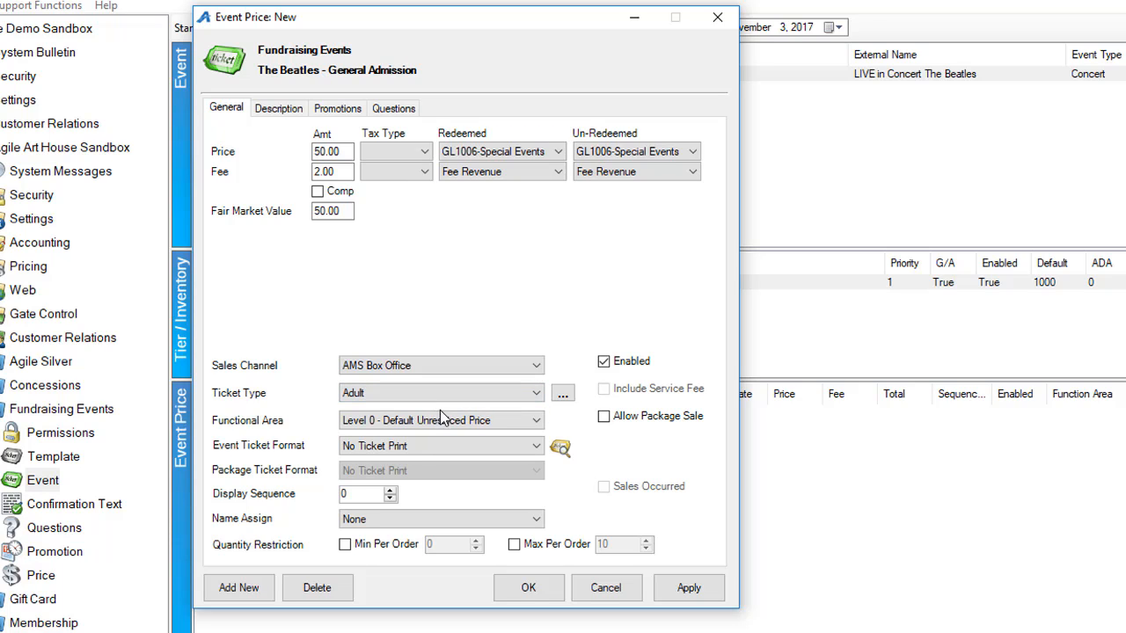
left_click(374, 424)
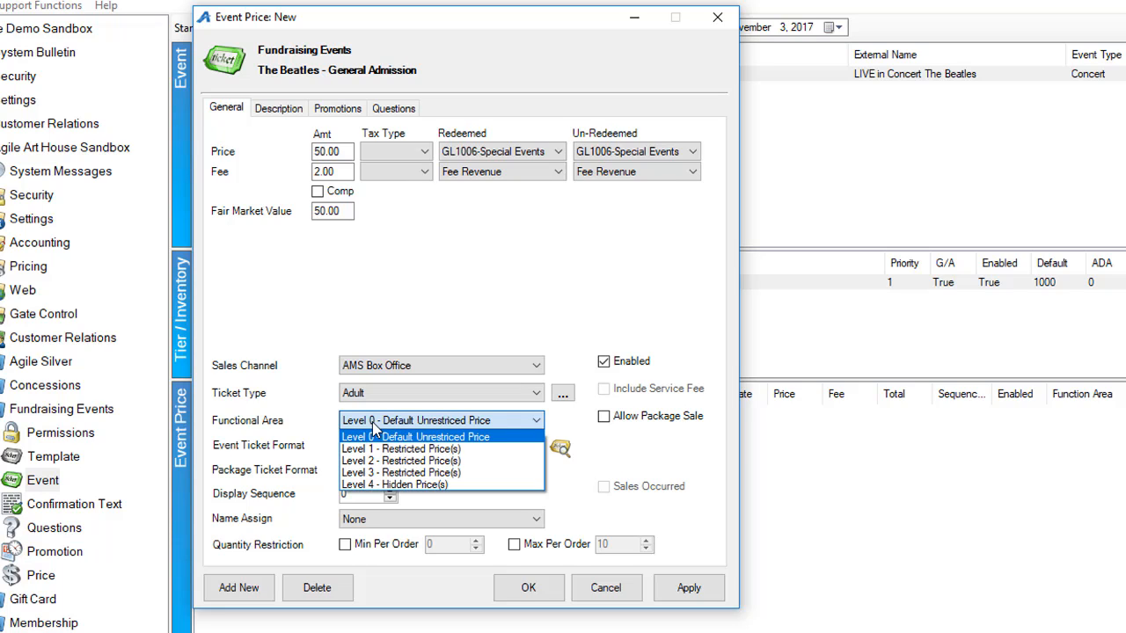
left_click(374, 423)
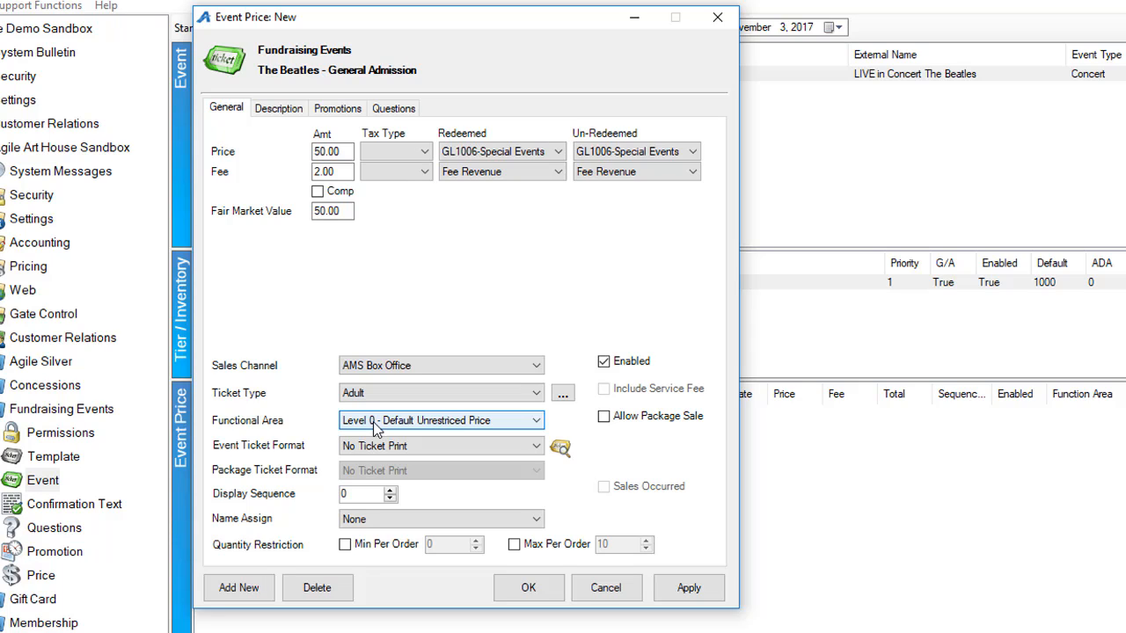
left_click(437, 450)
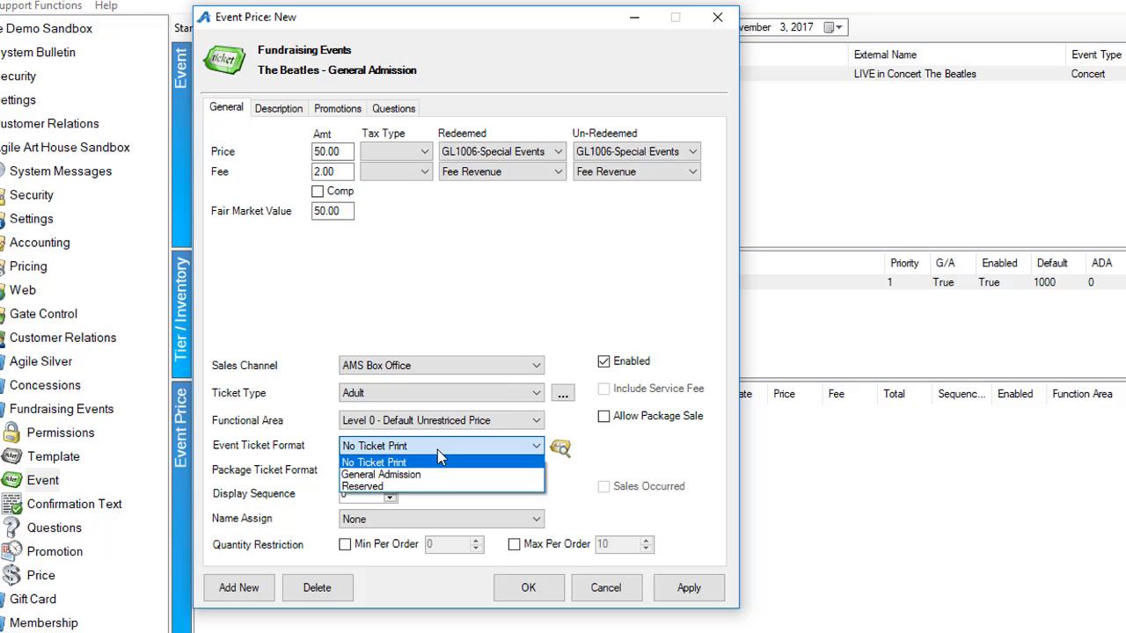
left_click(418, 475)
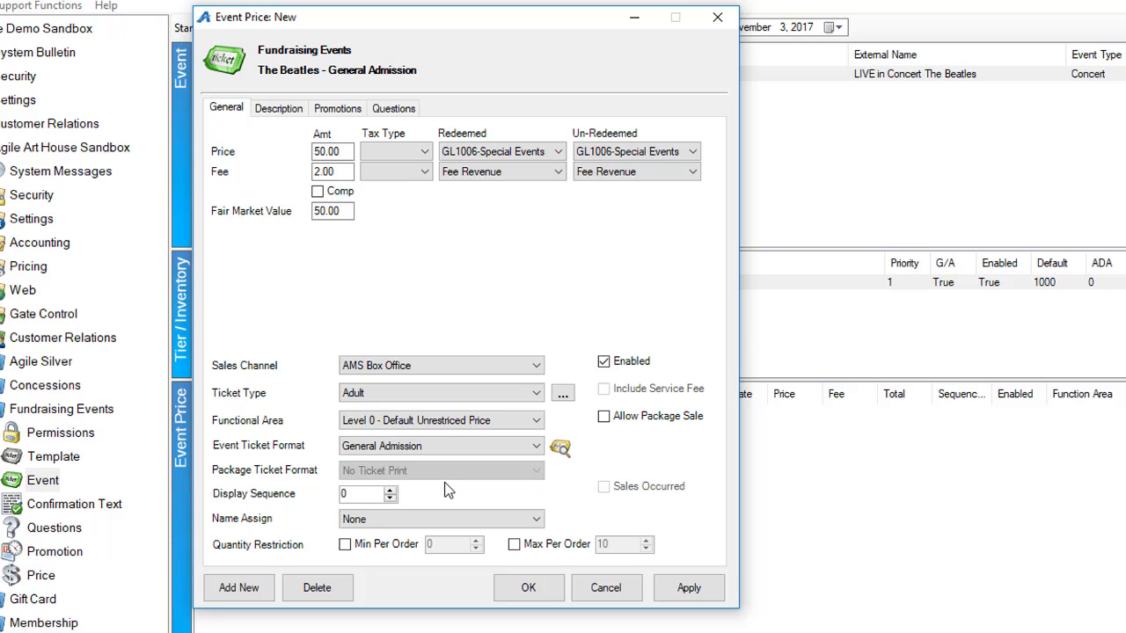
- Preview the General Admission ticket for the DYMO LabelWriter, E-Delivery Mobile and E-Delivery PDF printer types, and close the preview
left_click(559, 449)
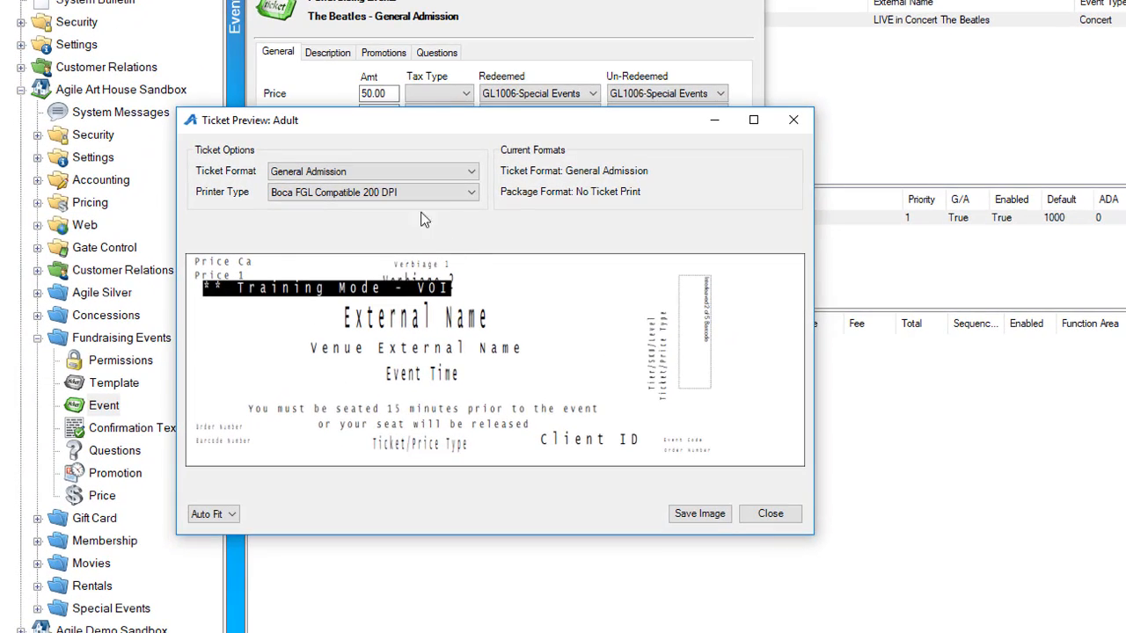
left_click(472, 193)
left_click(456, 219)
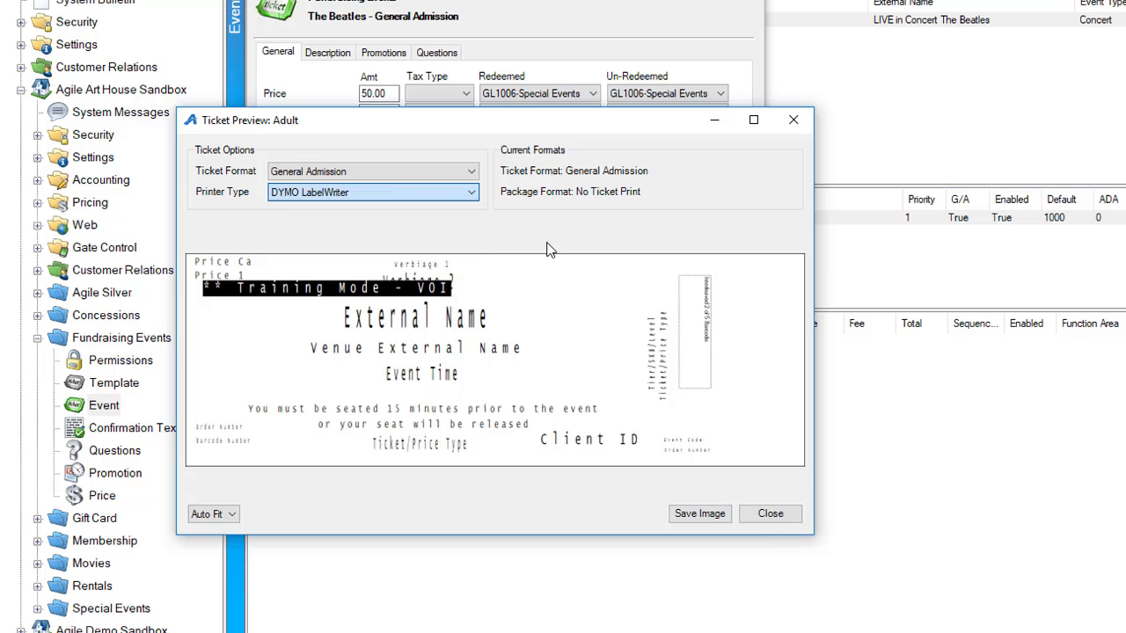
left_click(470, 193)
left_click(436, 231)
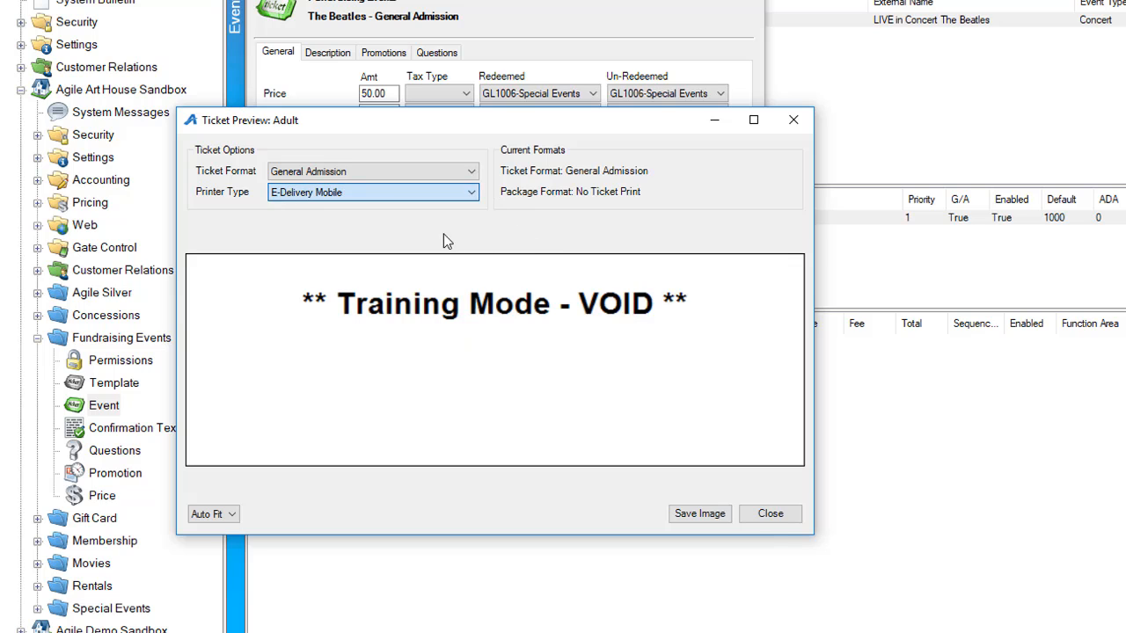
left_click(440, 192)
left_click(439, 251)
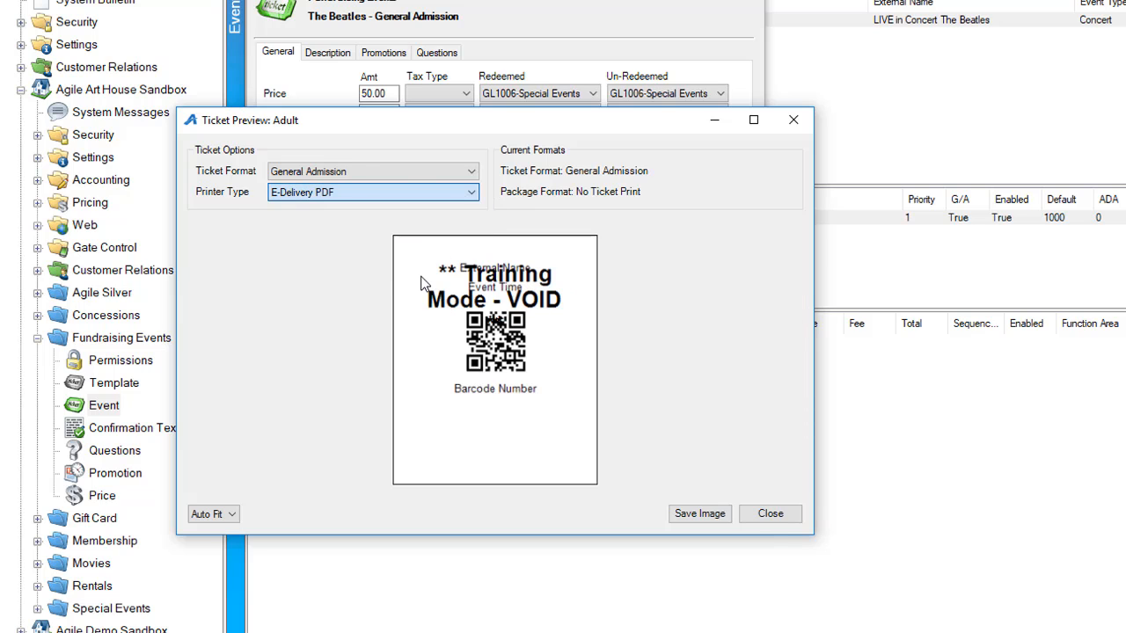
left_click(472, 196)
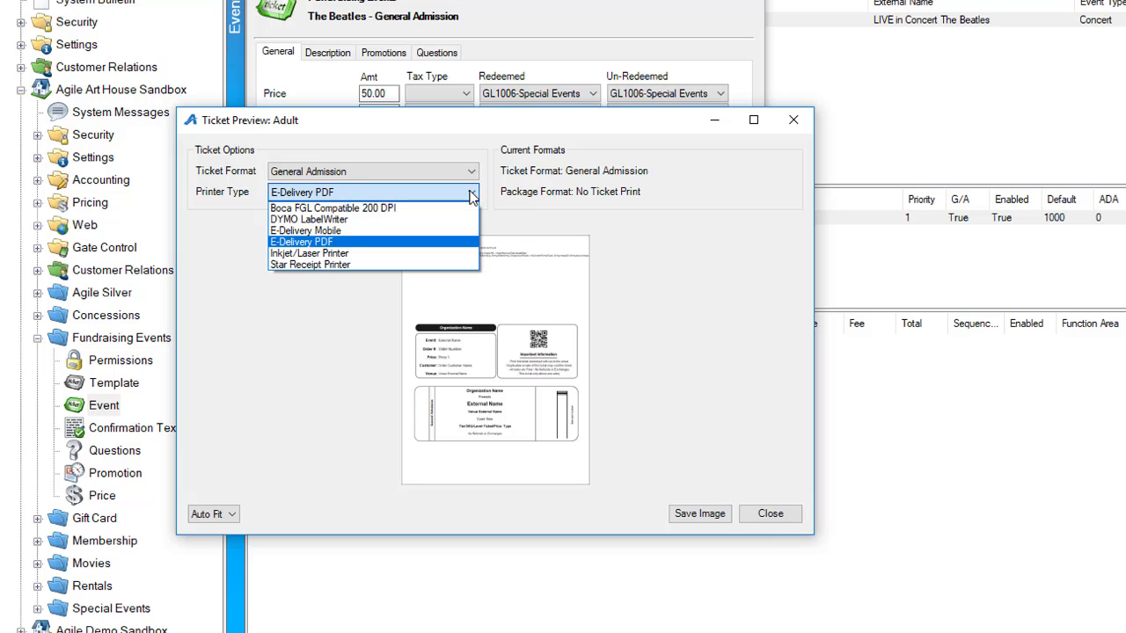
left_click(473, 196)
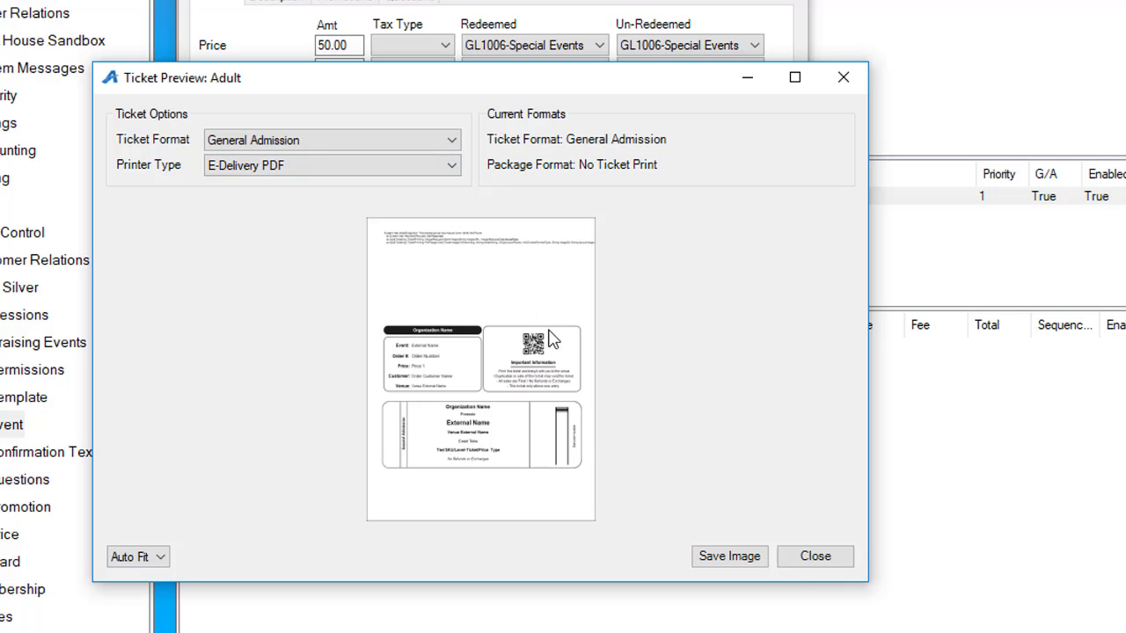
left_click(818, 561)
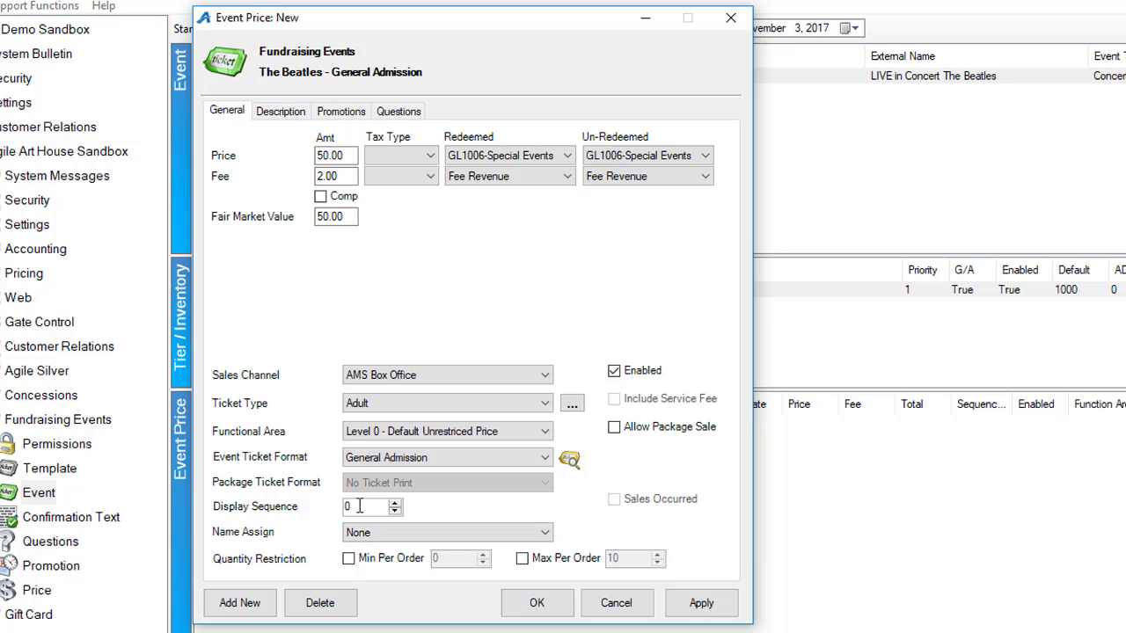
- Set the Adult price's display sequence to 5 and apply the new event price
left_click_drag(358, 506, 316, 505)
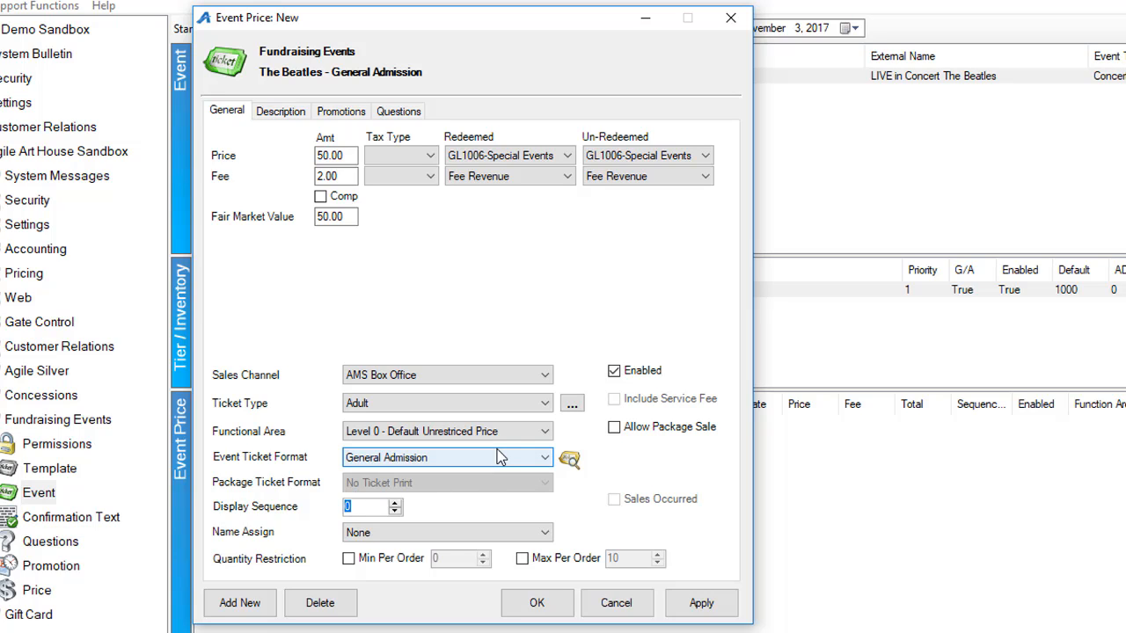
type("5")
left_click(691, 592)
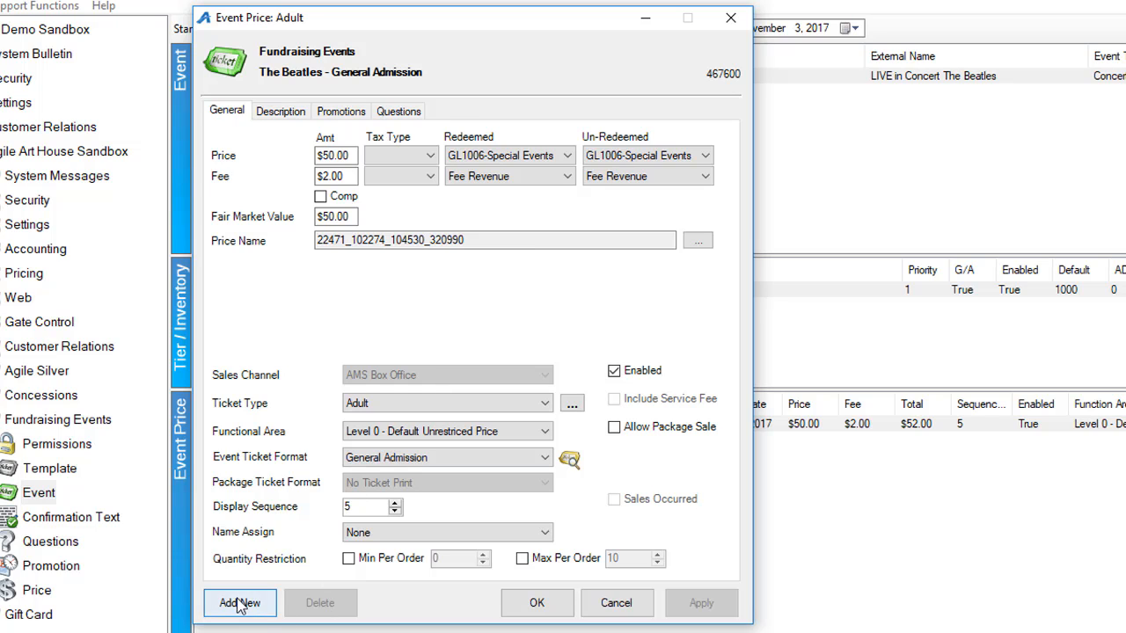
- Add another Adult price with the same settings for the Web Standard sales channel
left_click(239, 602)
left_click(444, 372)
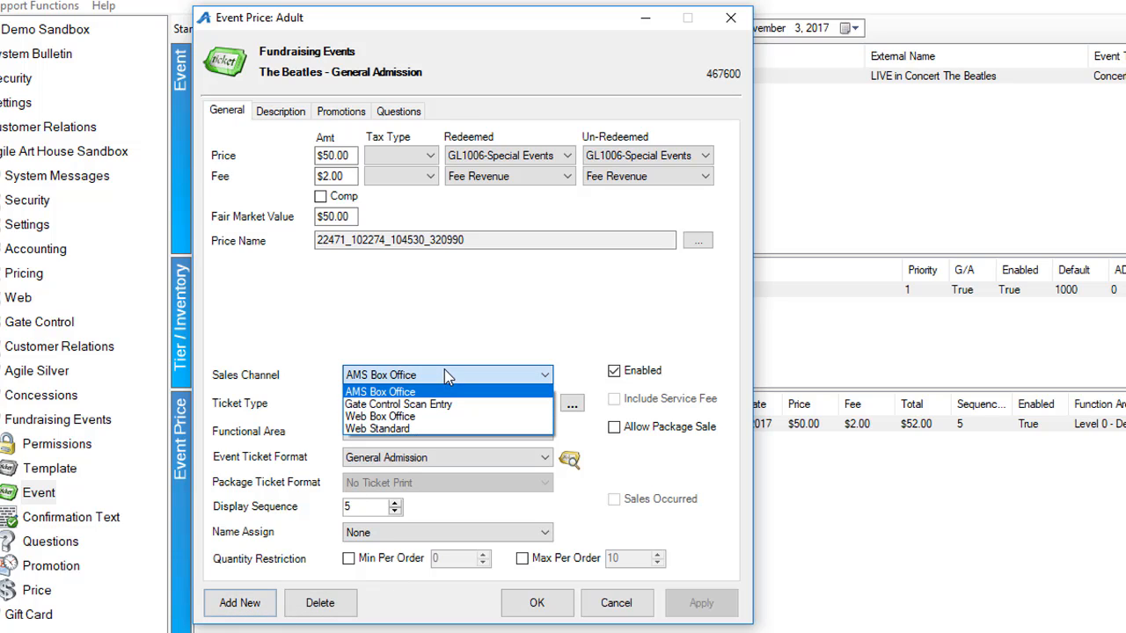
left_click(424, 429)
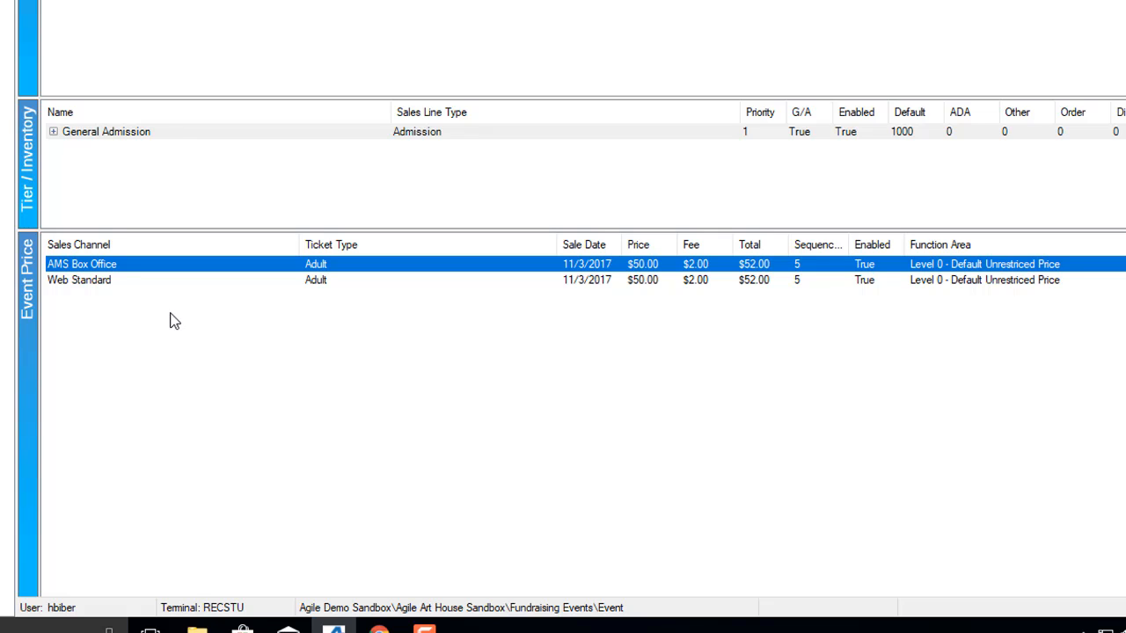
- Create another General Admission event price with a price of 0.00 and GL1006-Special Events as both price accounts
right_click(115, 361)
left_click(151, 371)
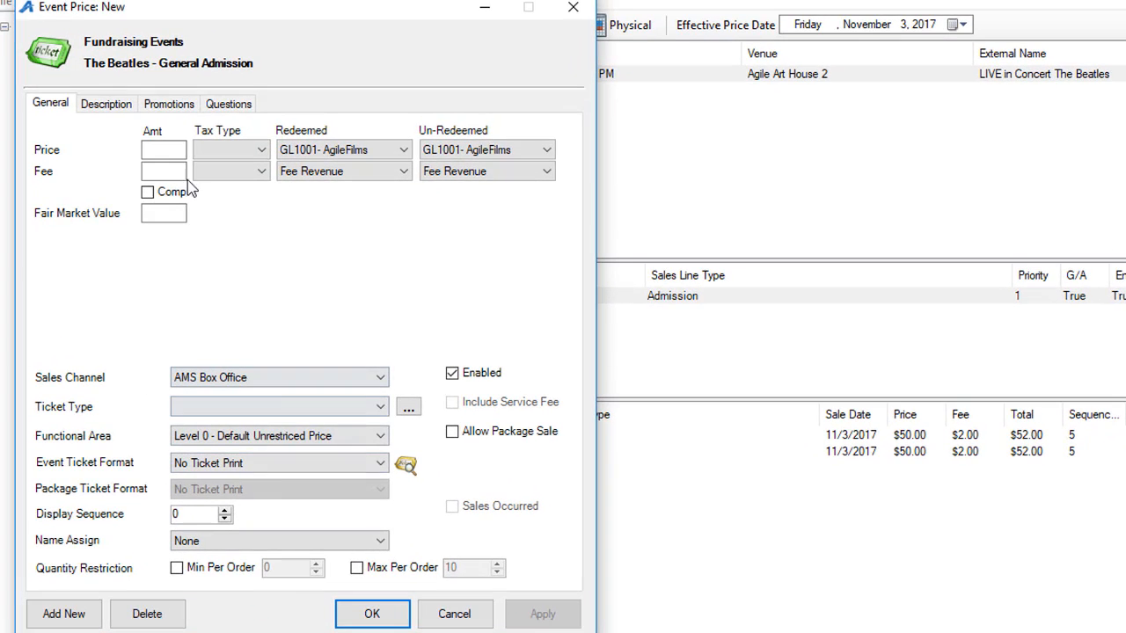
left_click(160, 149)
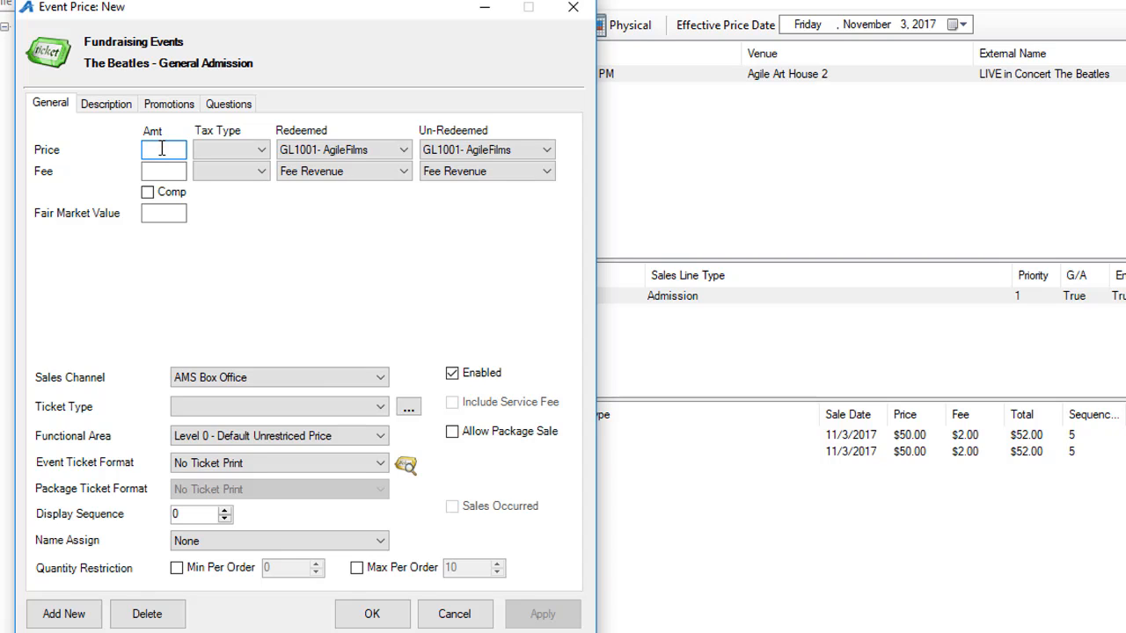
type("0.00")
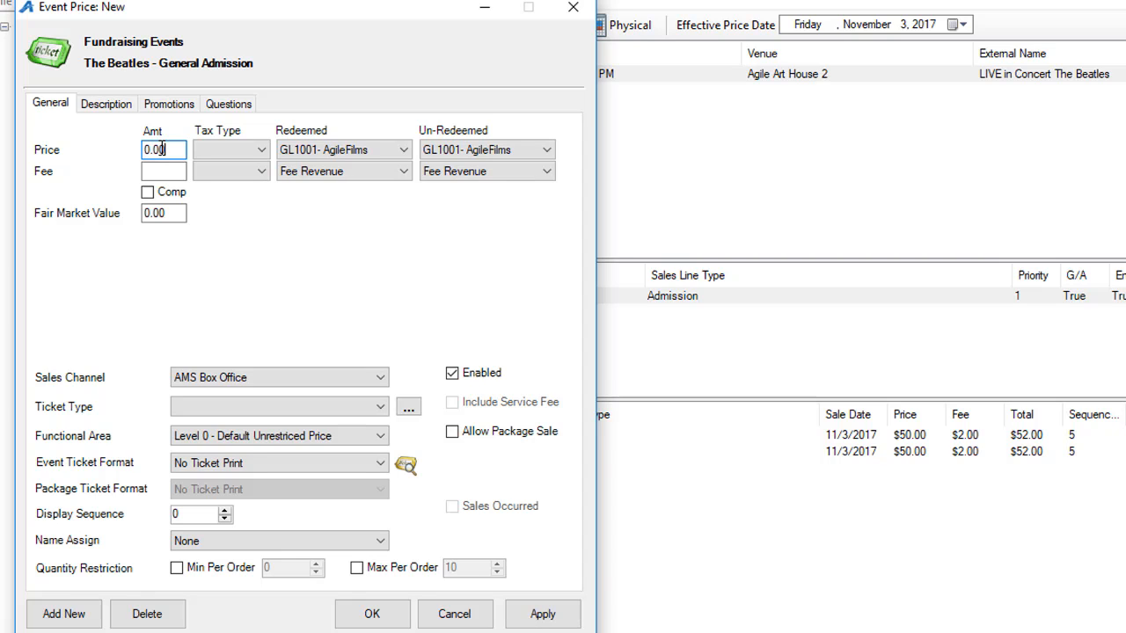
- Add a new ticket type named Comp and use it for the 0.00 price
left_click(342, 409)
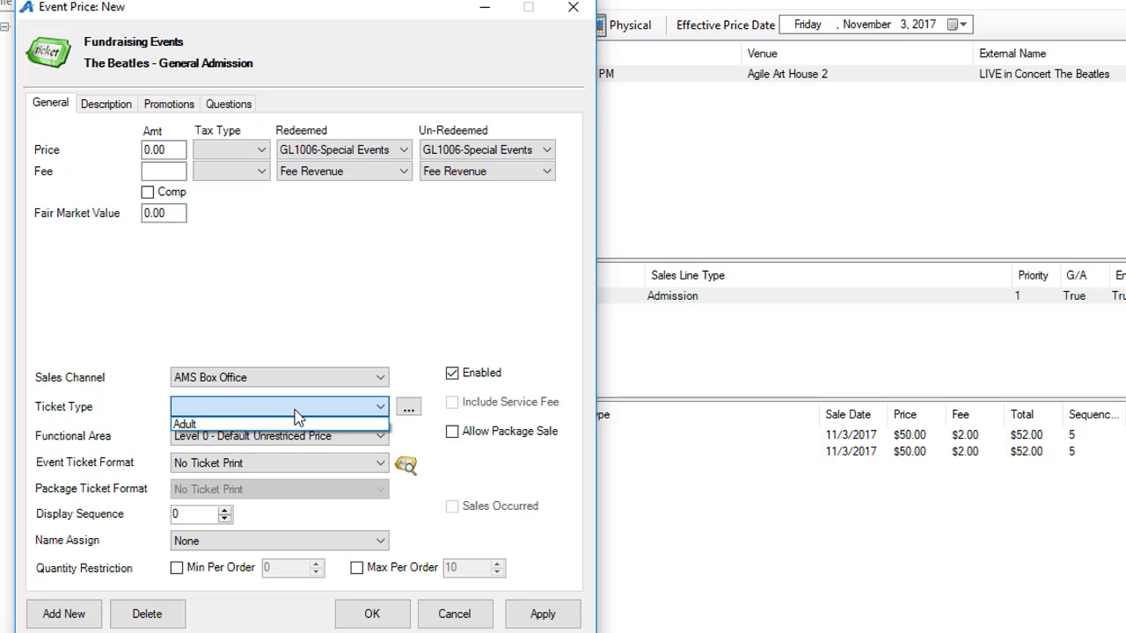
left_click(408, 408)
left_click(408, 408)
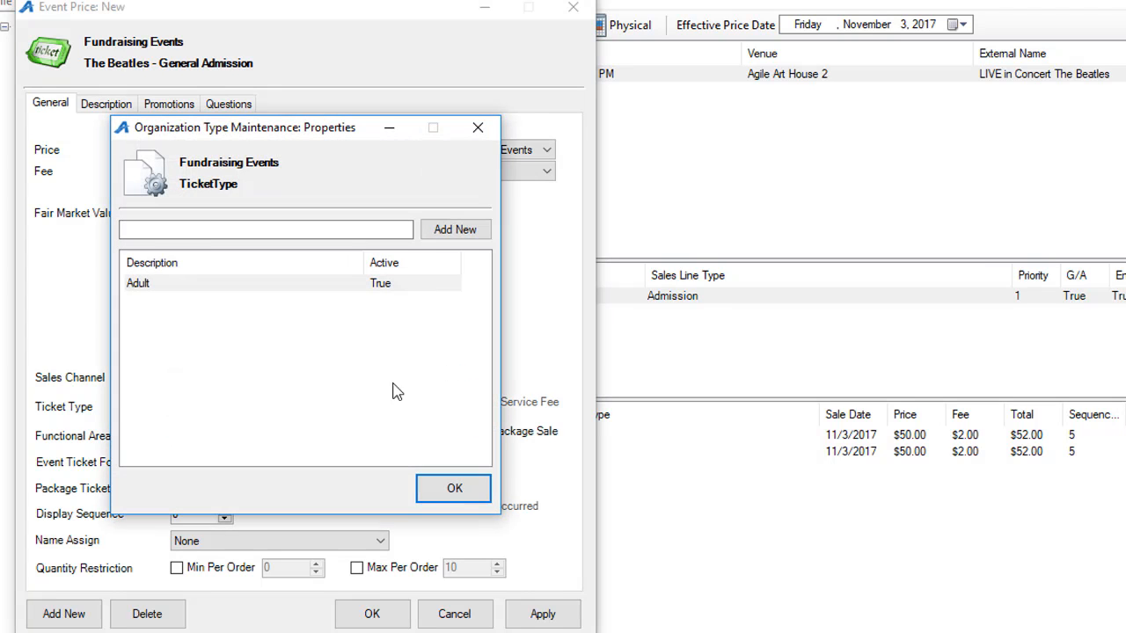
left_click(197, 229)
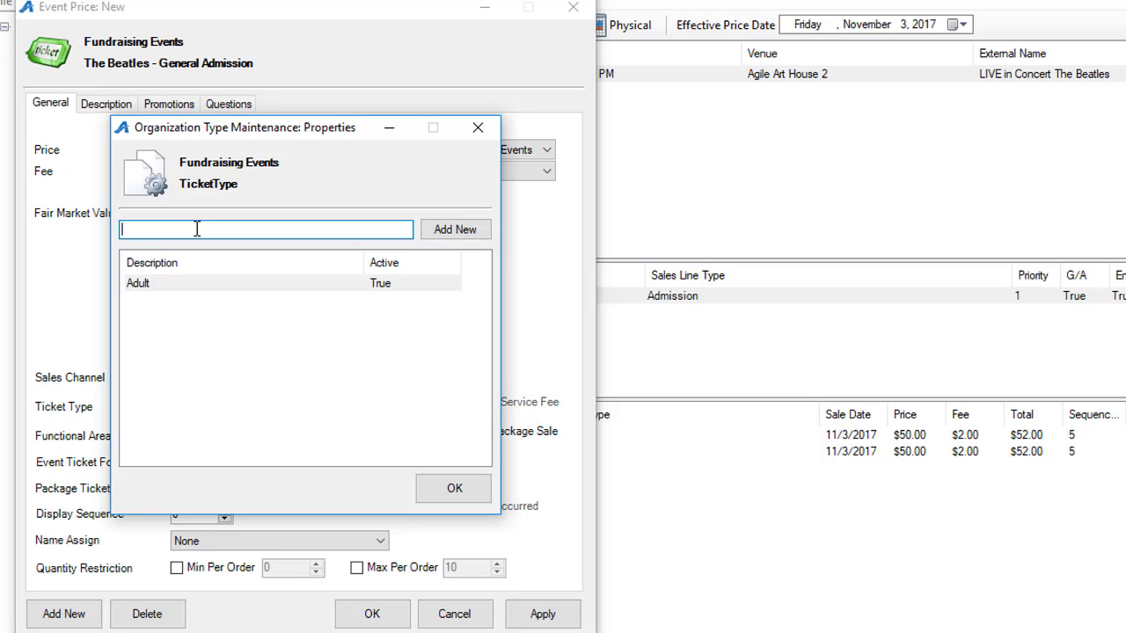
type("Comp")
key("Return")
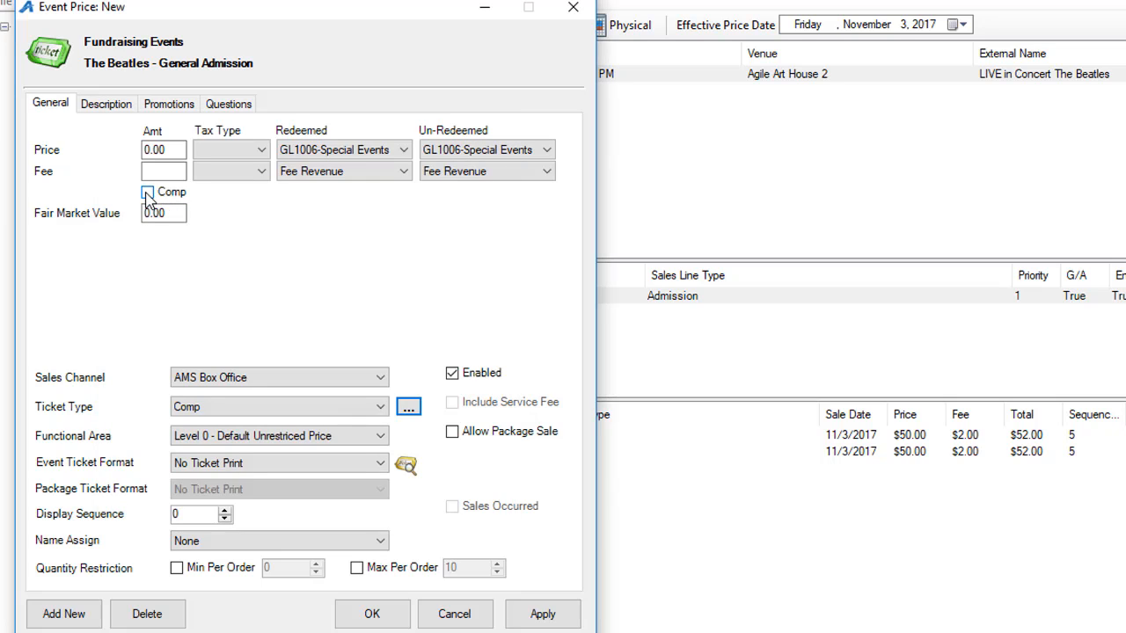
- Mark the price as a comp and set its functional area to Level 1 - Restricted Price(s)
left_click(146, 194)
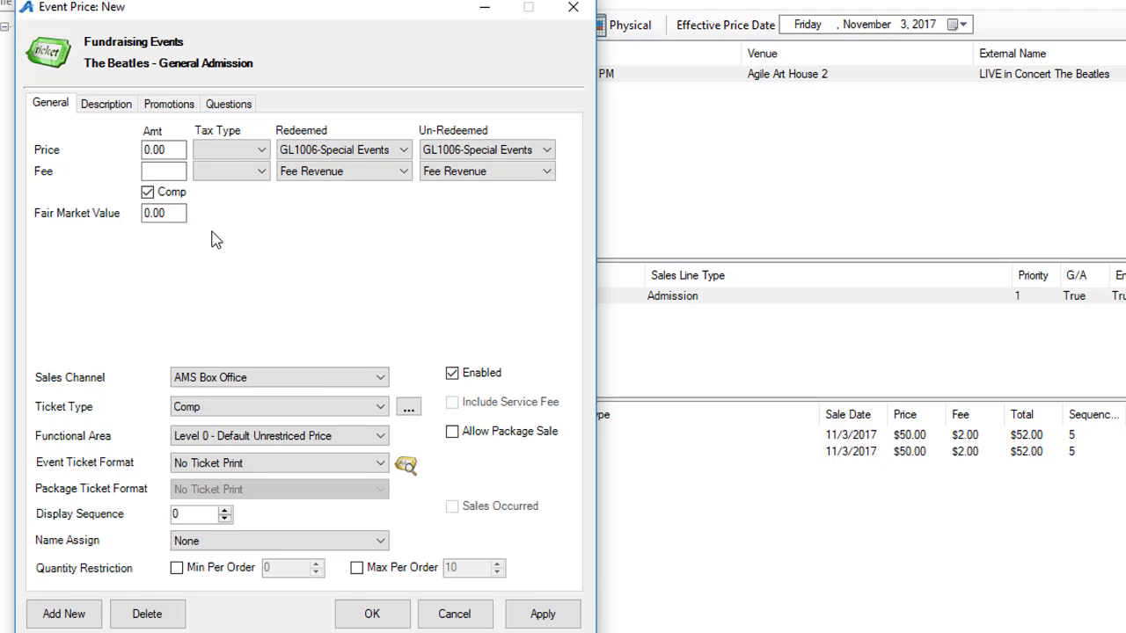
left_click(352, 437)
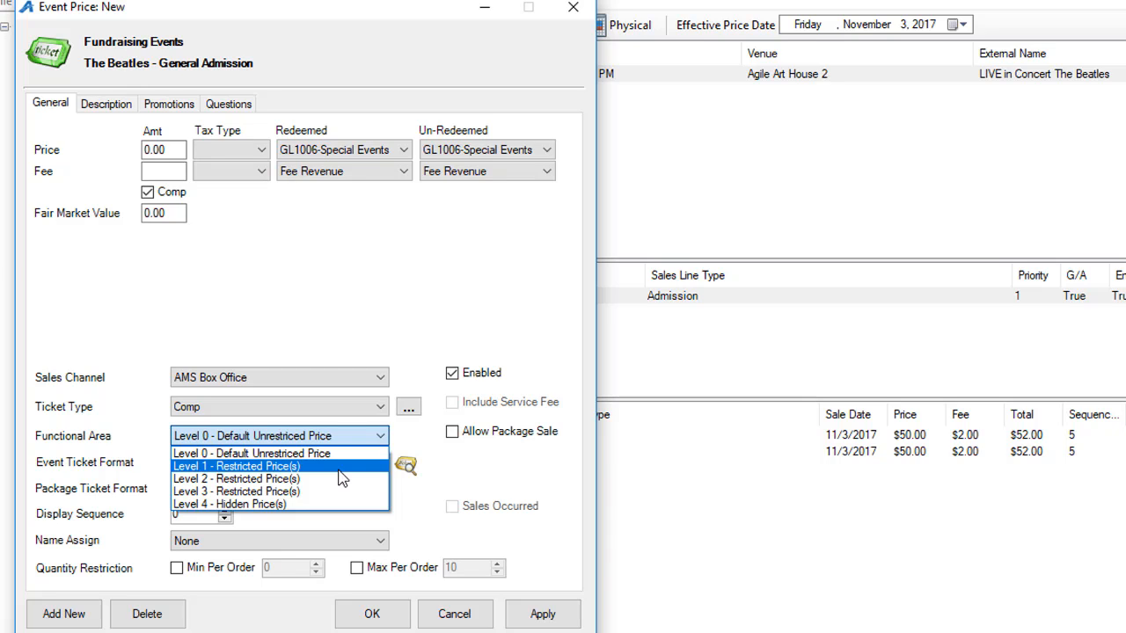
left_click(341, 466)
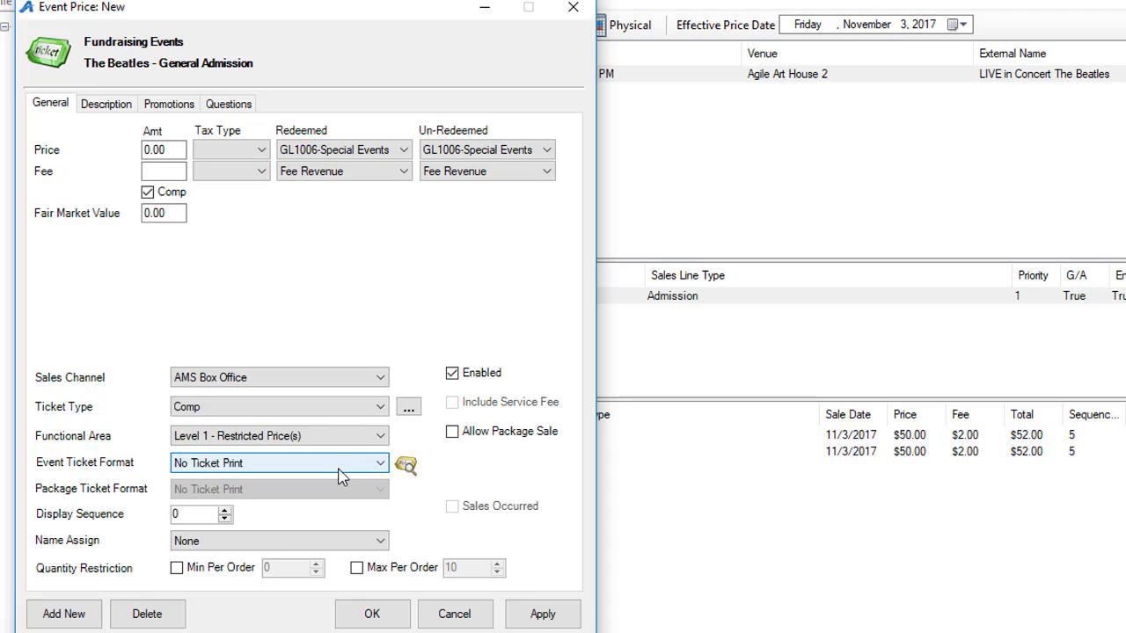
- Set the comp price's event ticket format to General Admission and its display sequence to 99, and save it
left_click(359, 466)
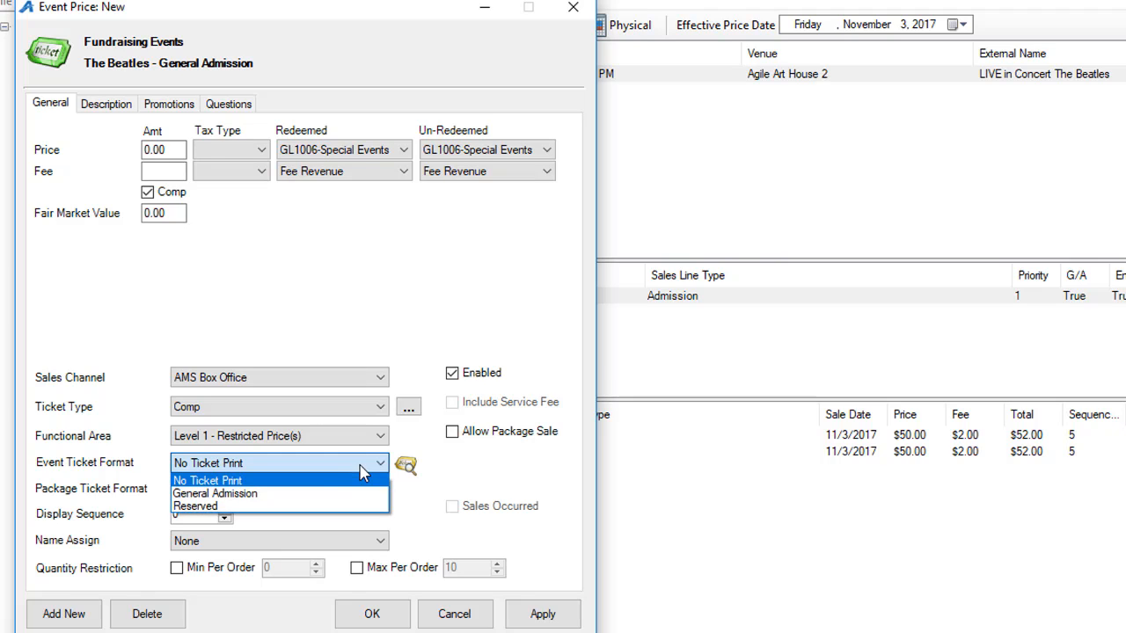
left_click(322, 496)
key("Tab")
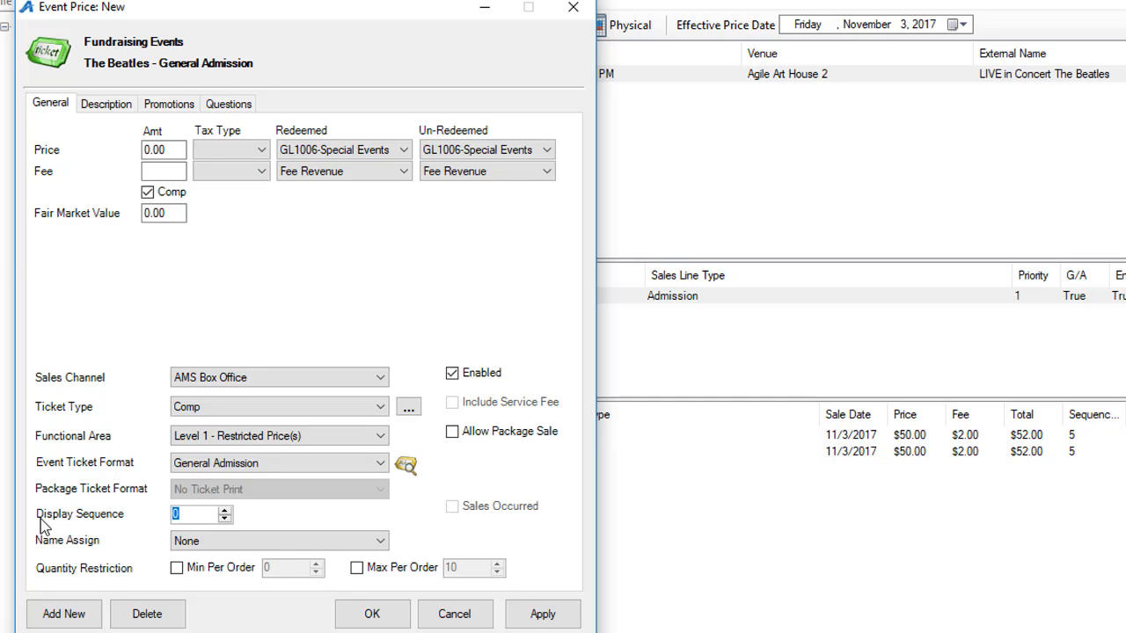
type("99")
left_click(545, 610)
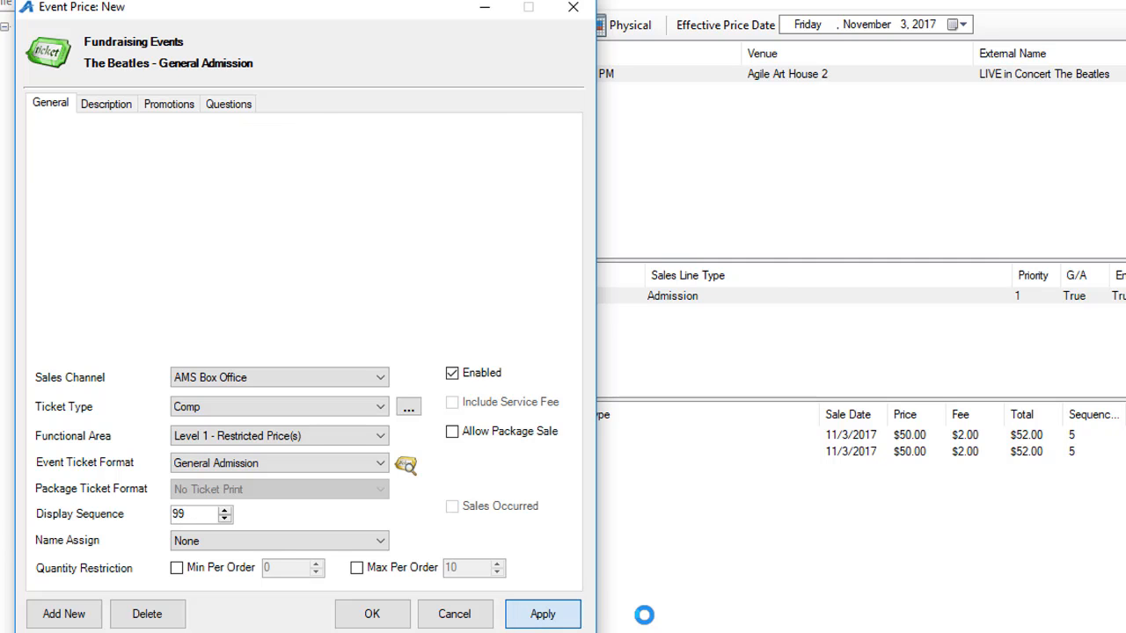
left_click(372, 614)
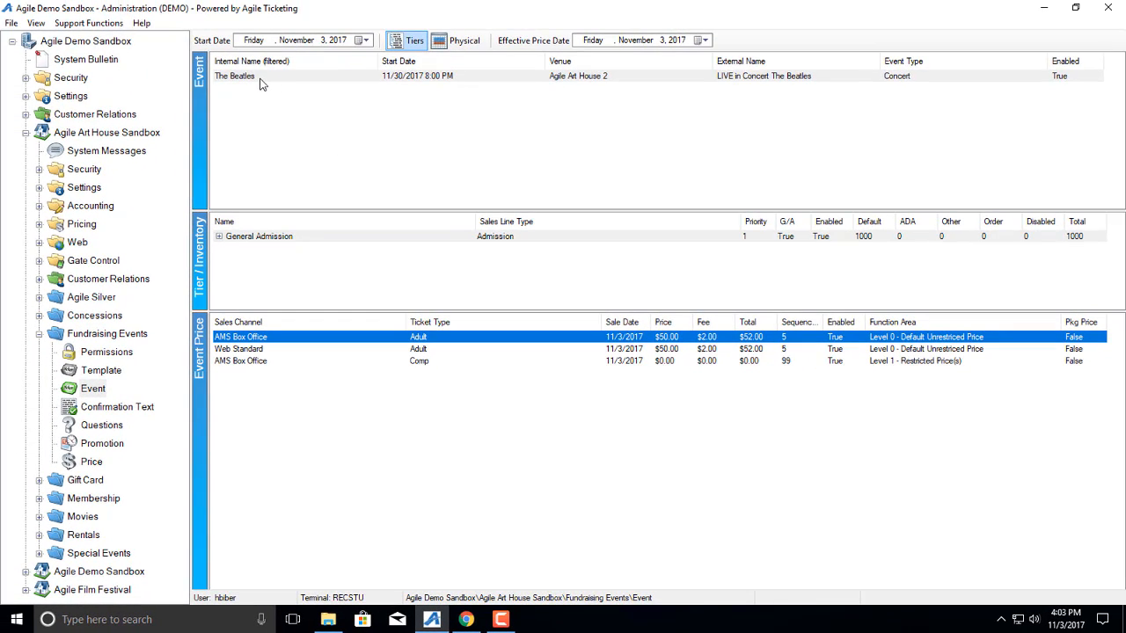
- Open the properties of The Beatles event and activate the AMS Box Office and Web Standard sales channels for it
left_click(264, 81)
right_click(264, 83)
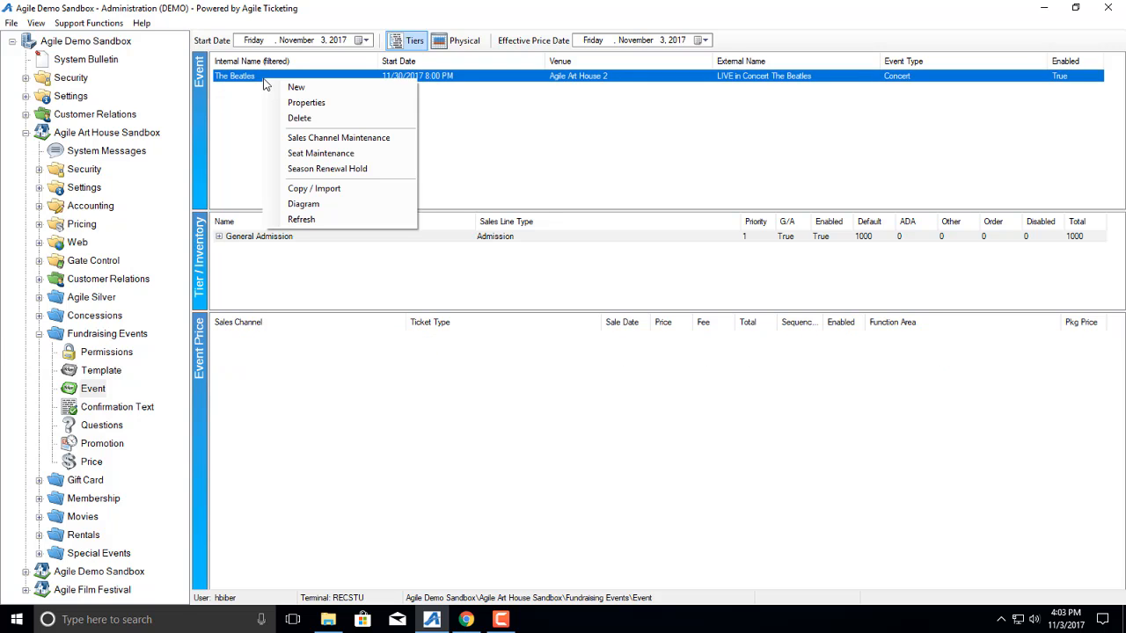
left_click(299, 103)
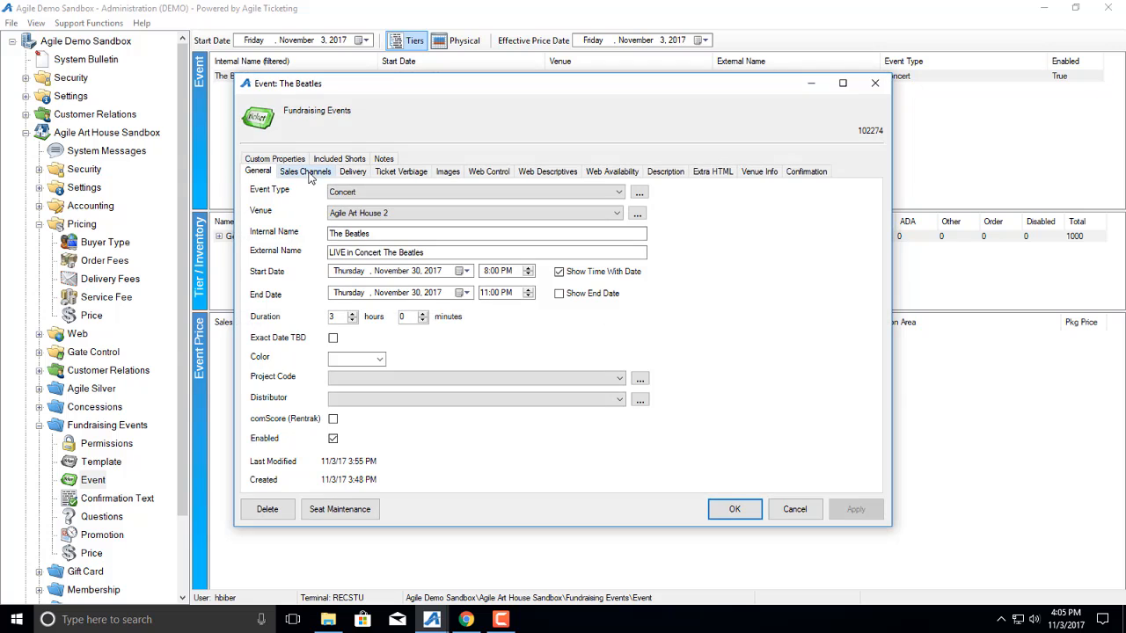
left_click(307, 172)
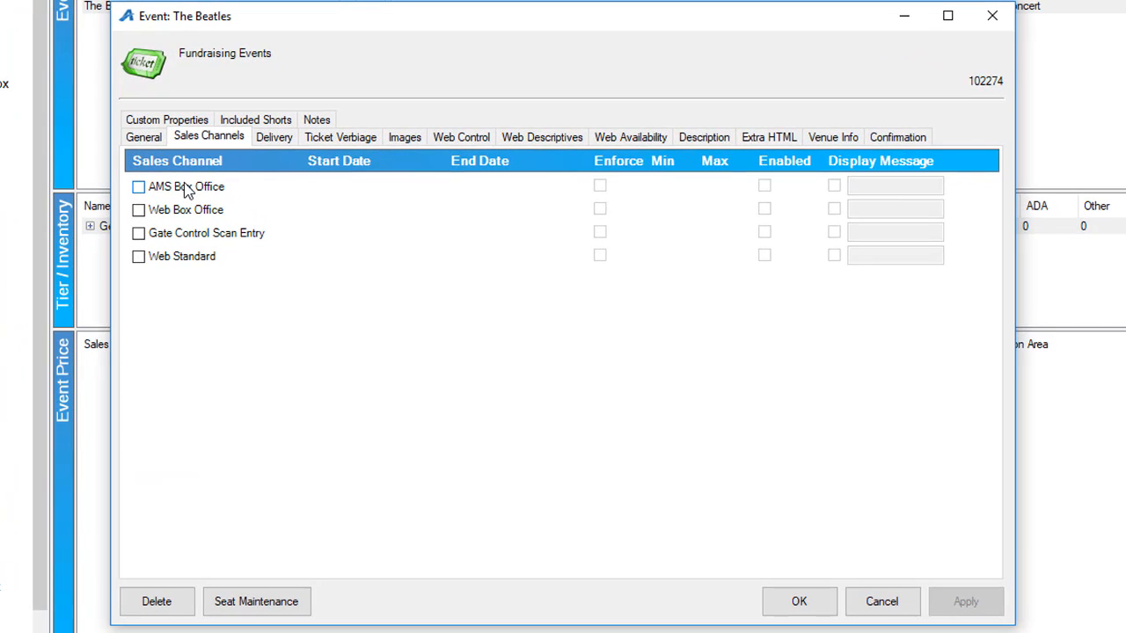
left_click(186, 188)
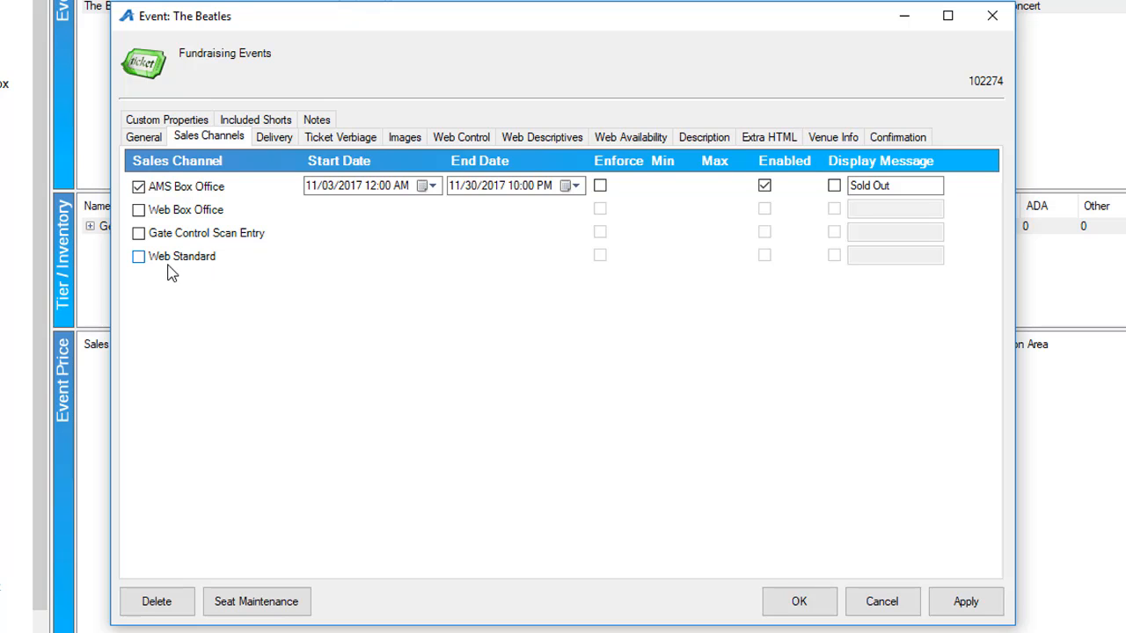
left_click(163, 256)
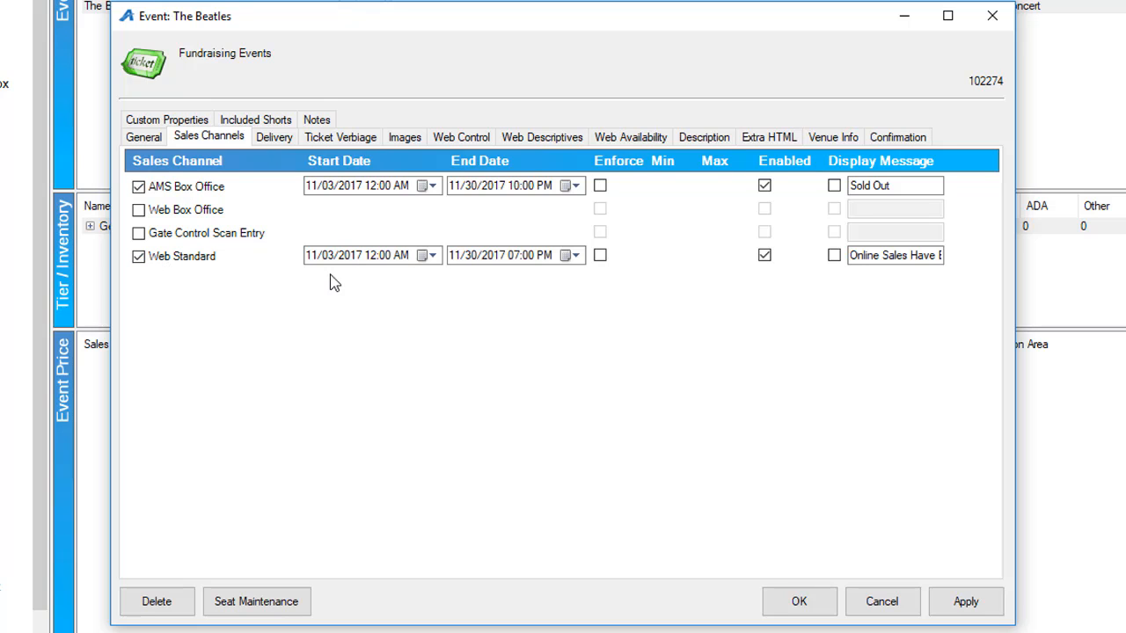
- Set the Web Standard sales channel's start date to 11/04/2017 at 10:00 AM
left_click(430, 256)
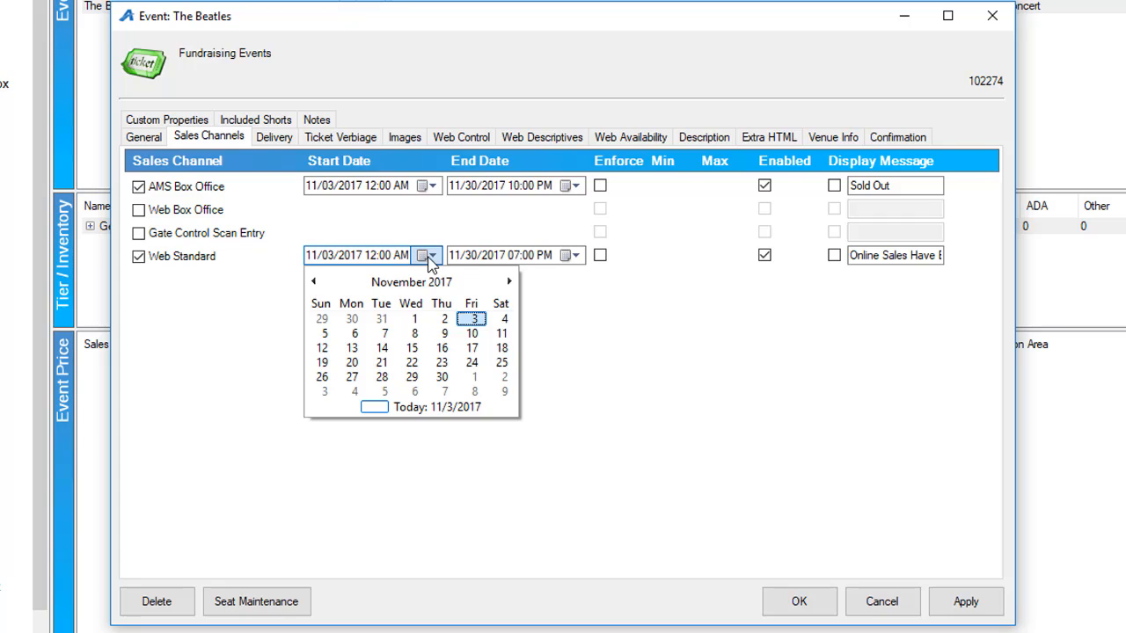
left_click(504, 318)
left_click(372, 263)
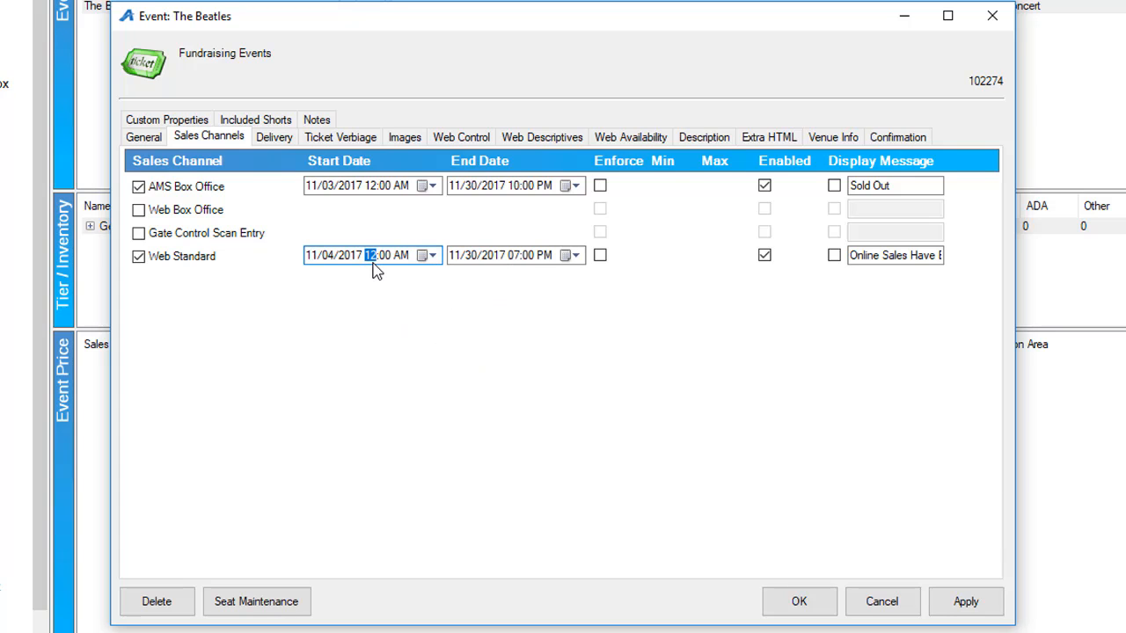
type("10")
- Replace the Web Standard channel's display message with "Sold Out" and save the event
left_click_drag(854, 260, 998, 260)
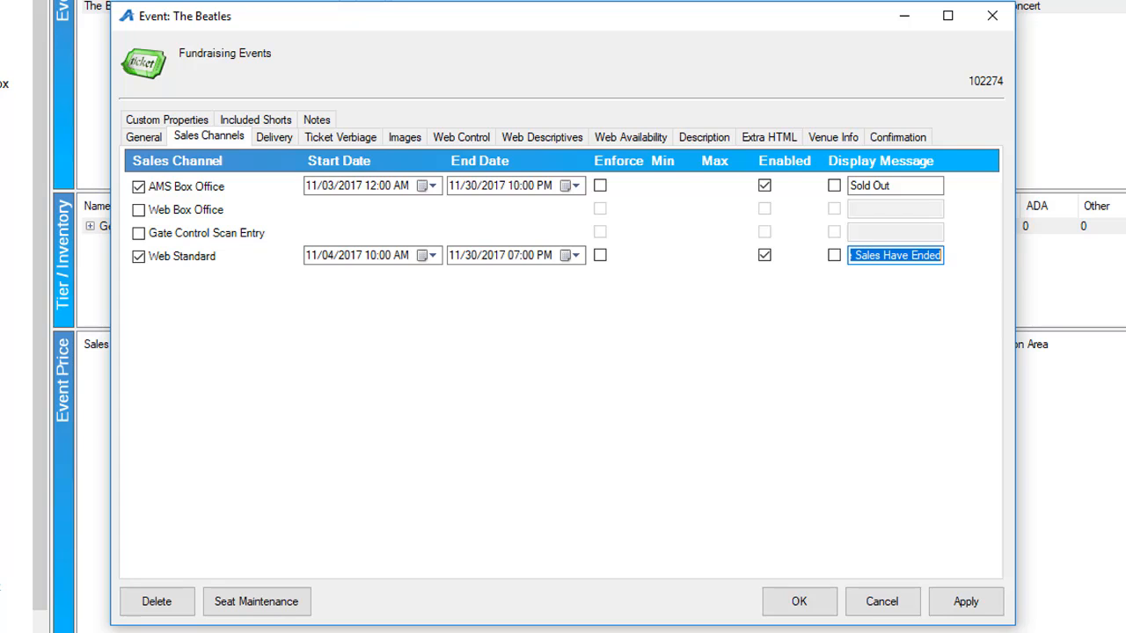
key("BackSpace")
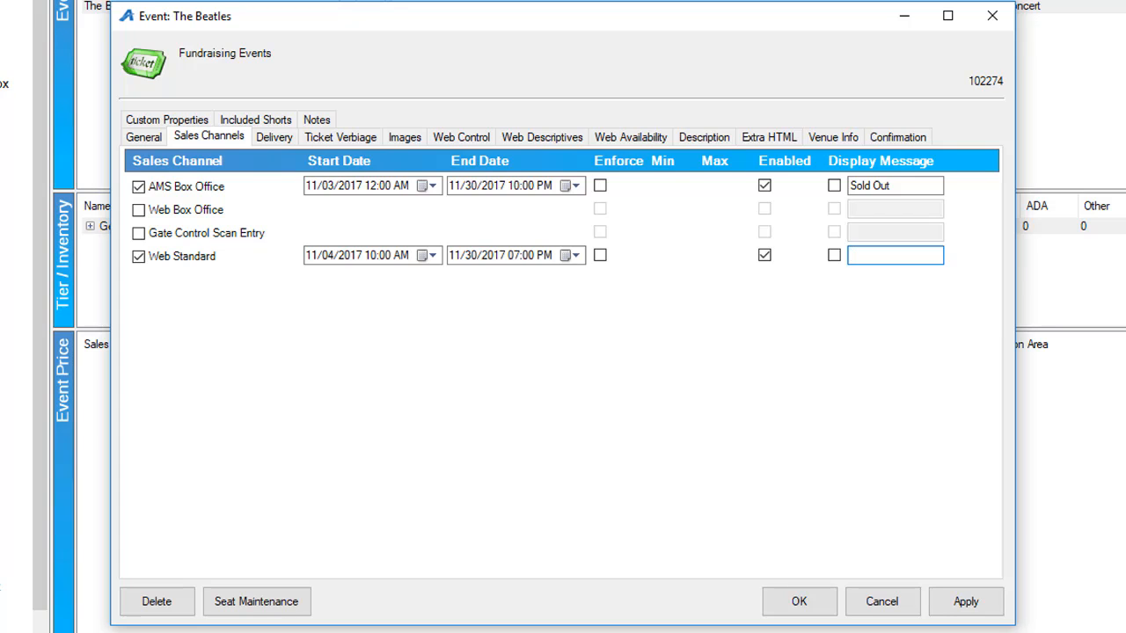
type("Sold Out")
left_click(966, 602)
left_click(798, 604)
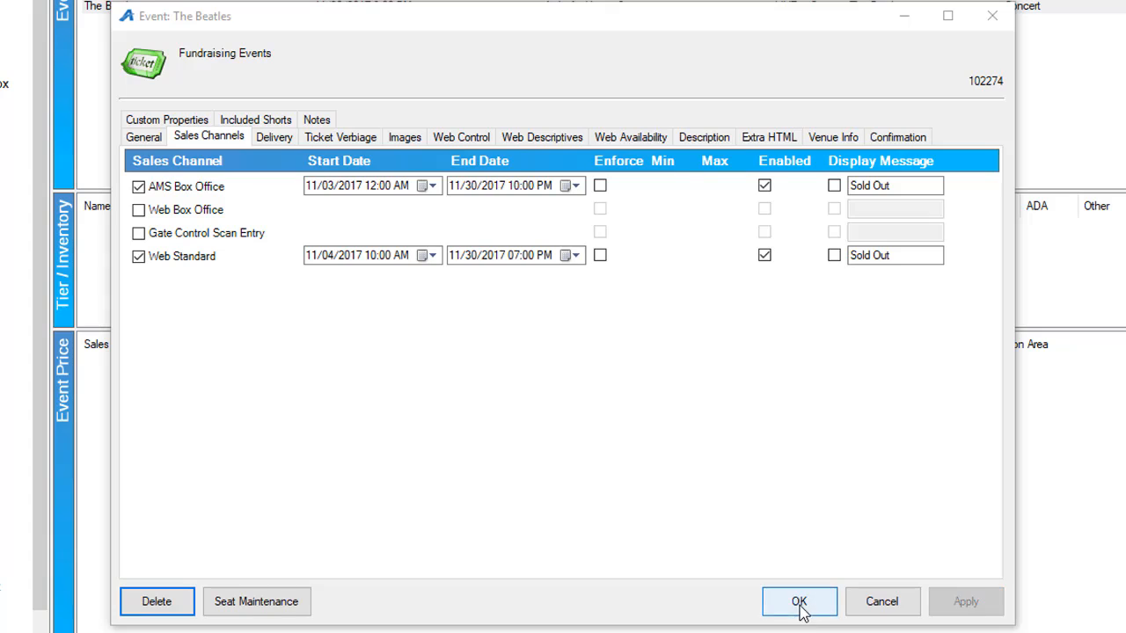
- Expand The Beatles event's General Admission tier and start an inventory transfer from its Open inventory
left_click(144, 10)
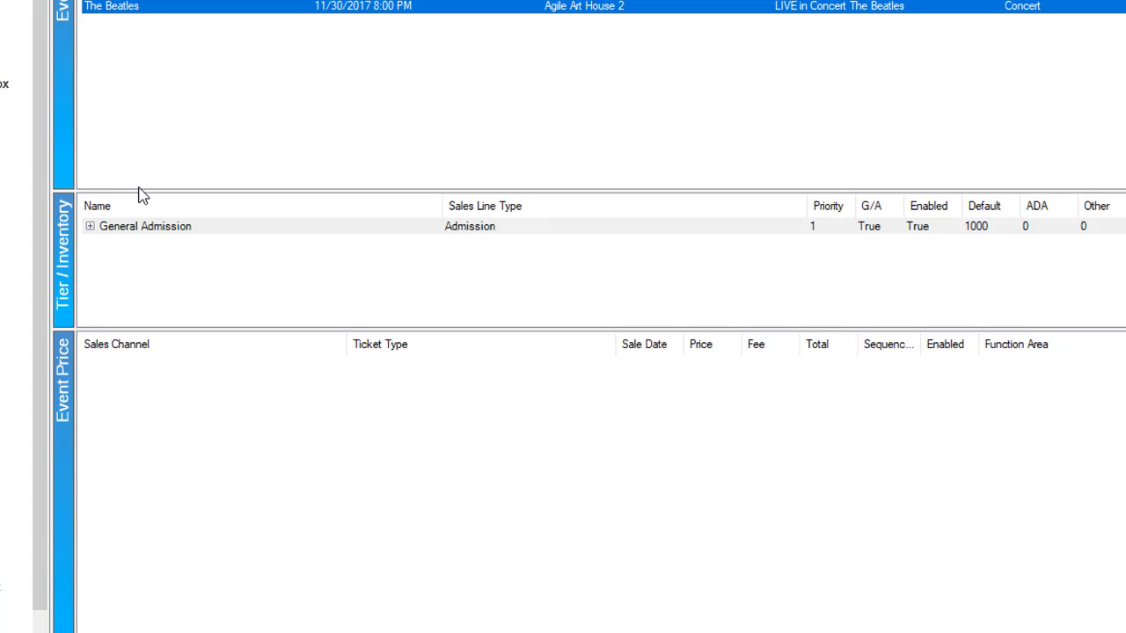
left_click(136, 227)
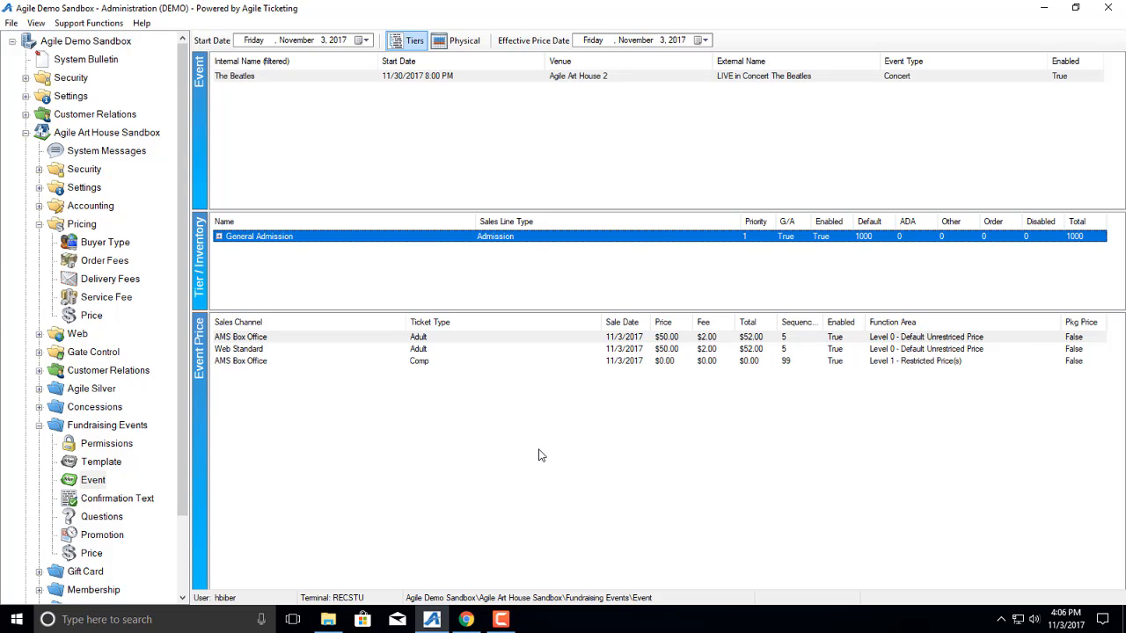
left_click(219, 238)
left_click(219, 237)
left_click(219, 238)
left_click(219, 238)
left_click(219, 237)
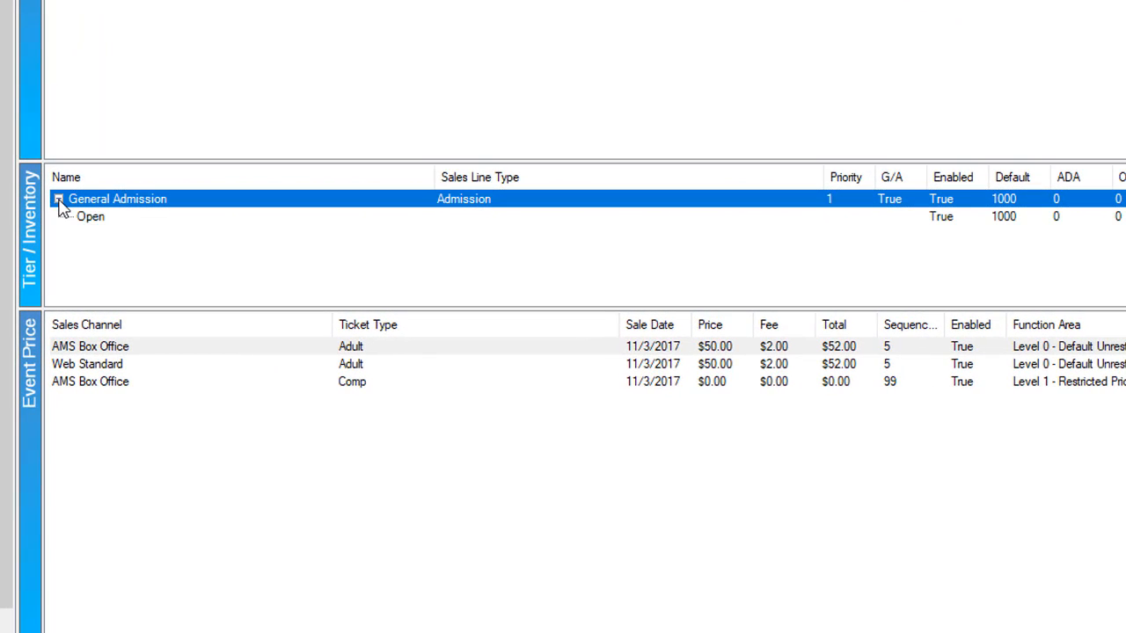
left_click(85, 220)
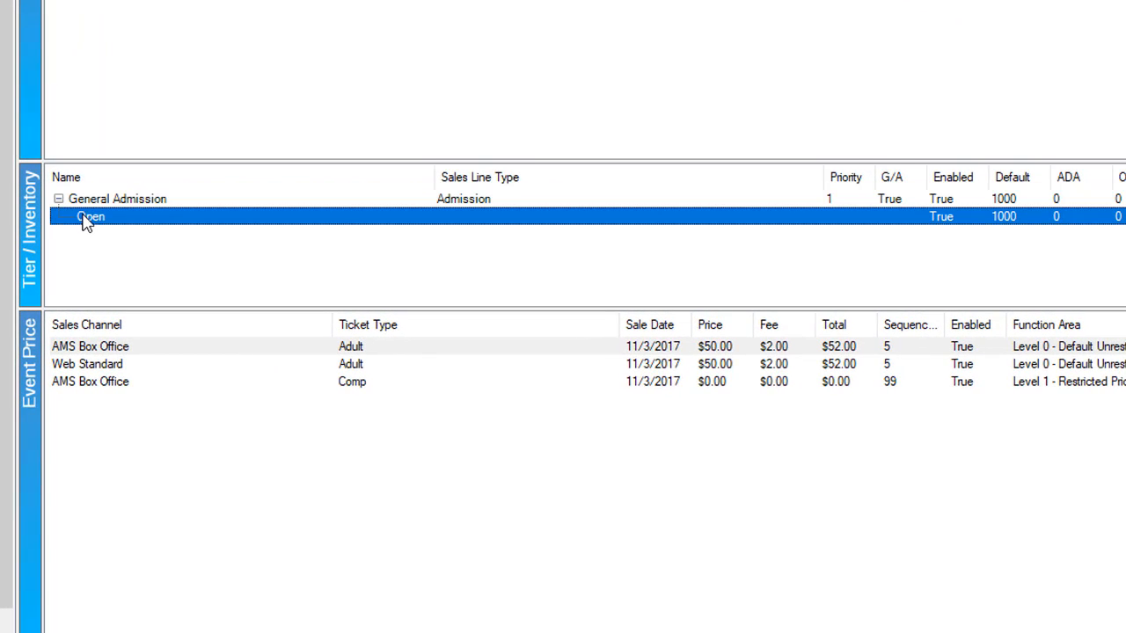
right_click(85, 219)
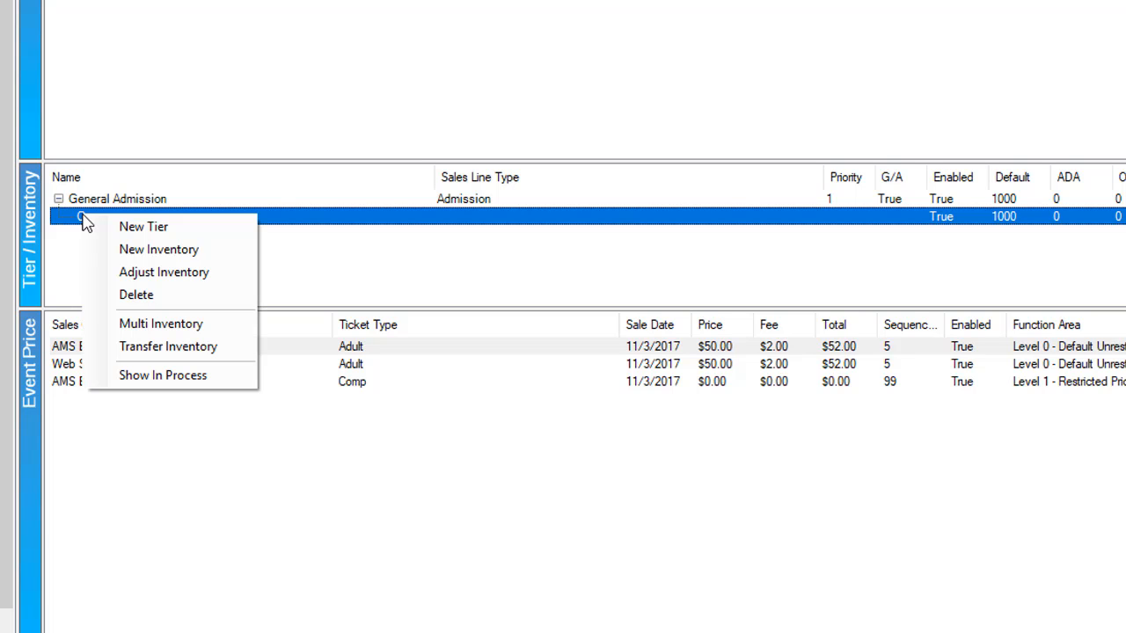
left_click(206, 346)
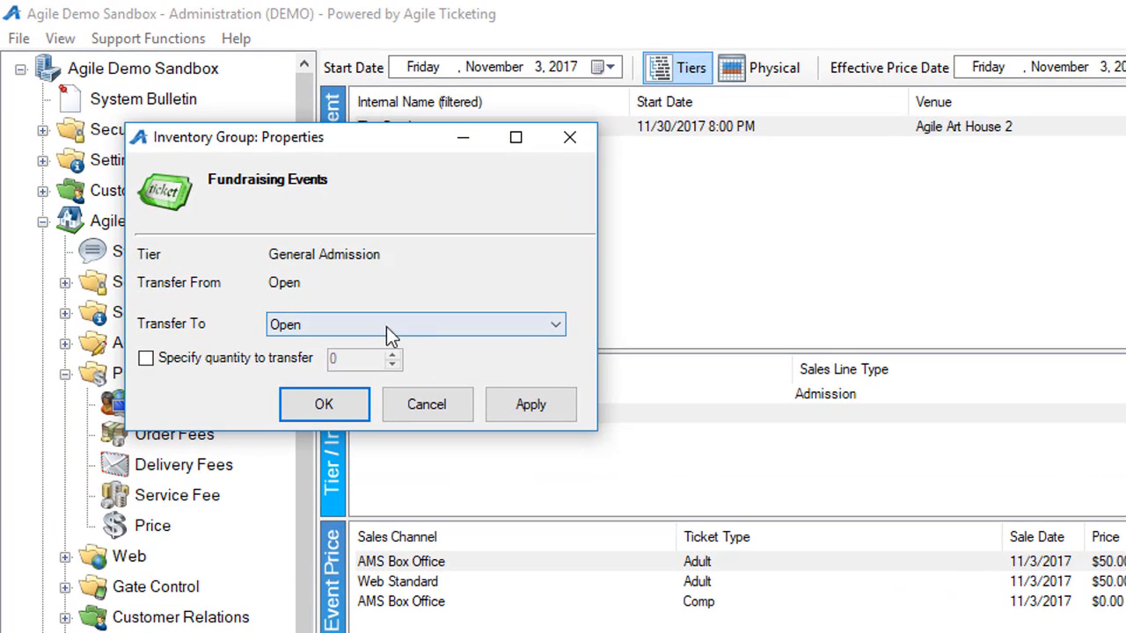
- Transfer a specified quantity of 50 tickets from the Open inventory to Hold
left_click(369, 316)
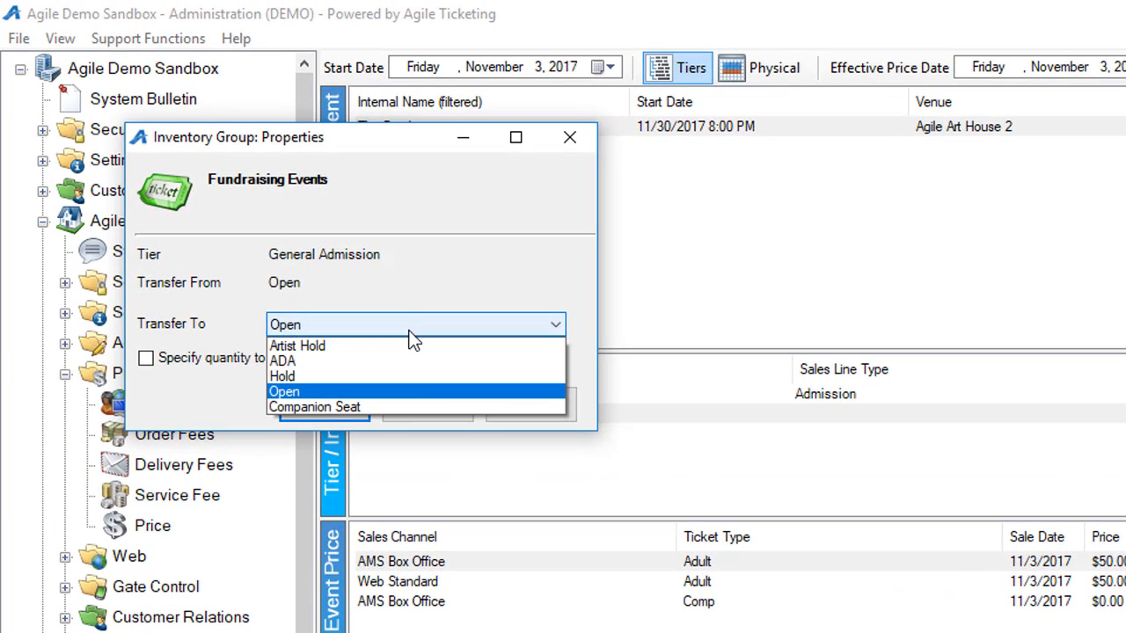
left_click(375, 378)
left_click(145, 358)
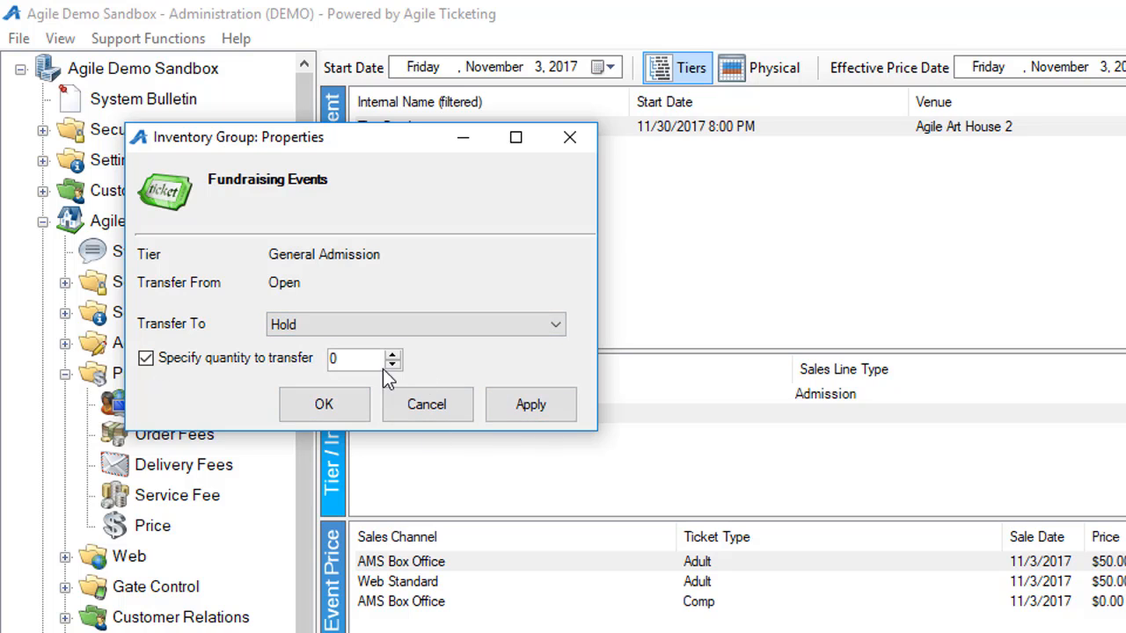
type("50")
left_click(538, 403)
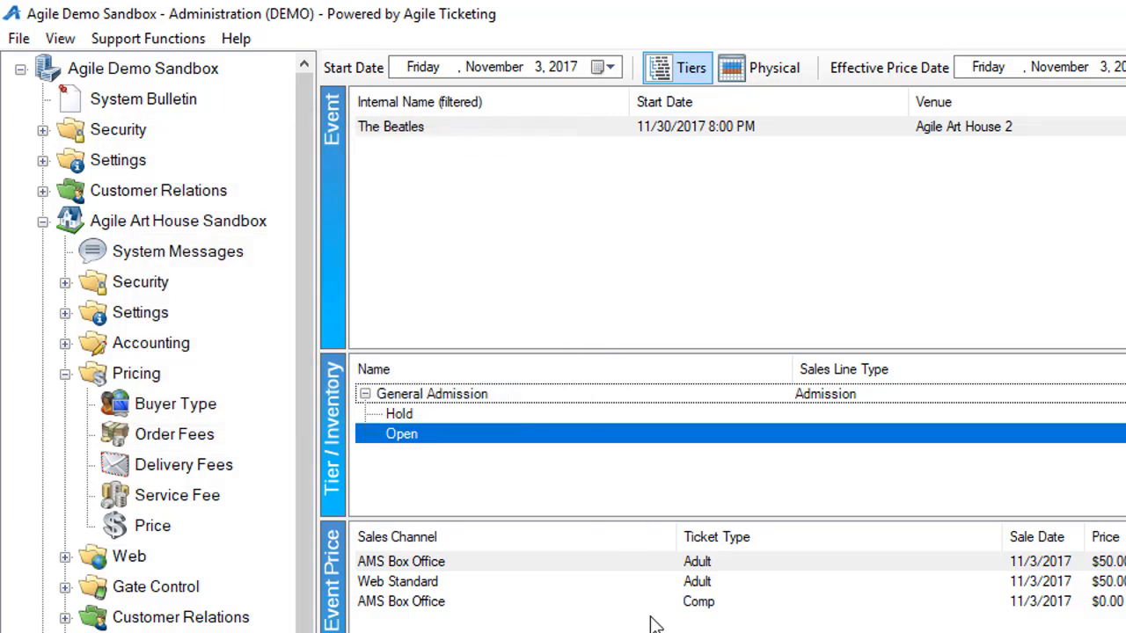